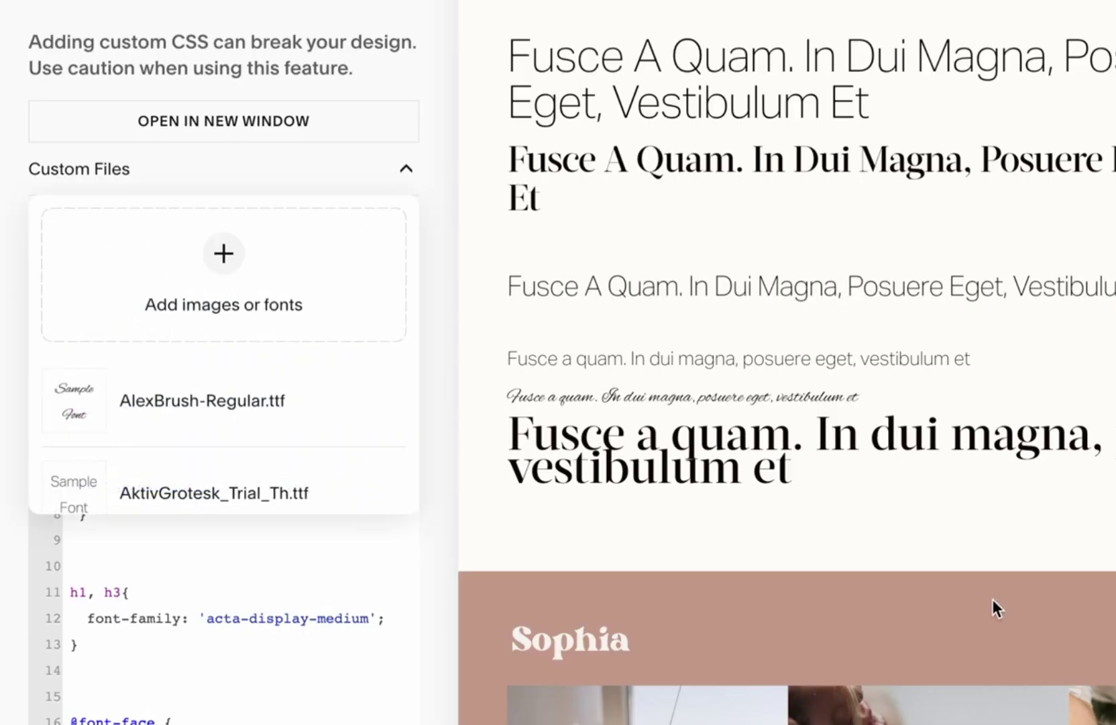
left_click_drag(13, 301, 189, 301)
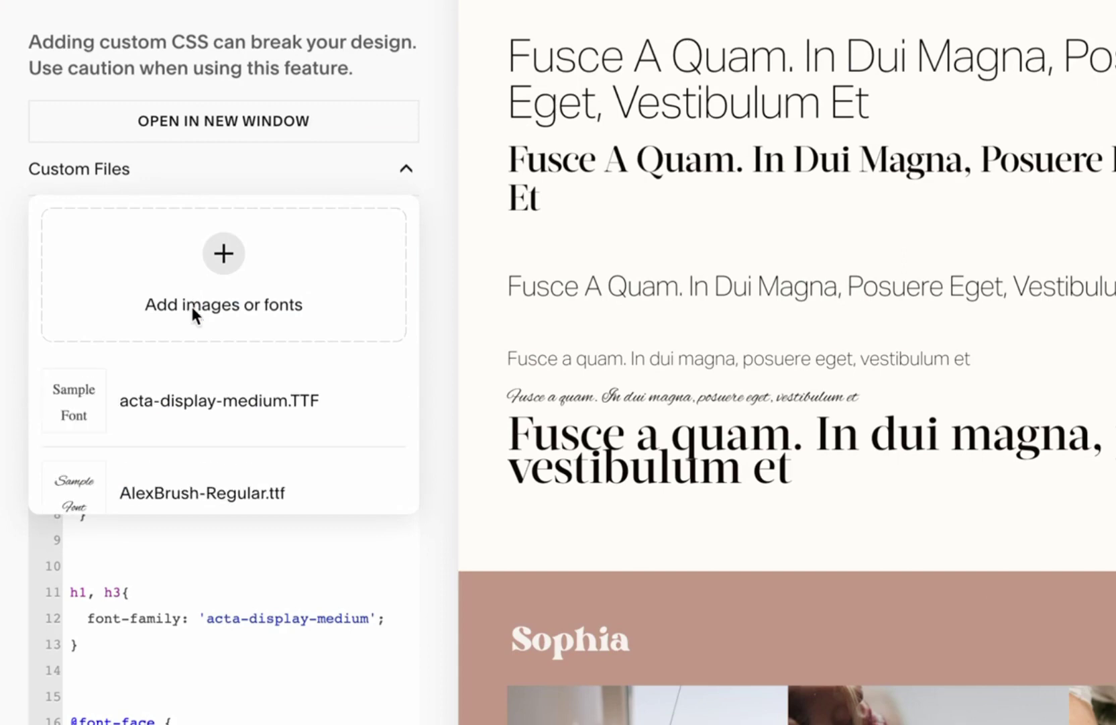
left_click(261, 400)
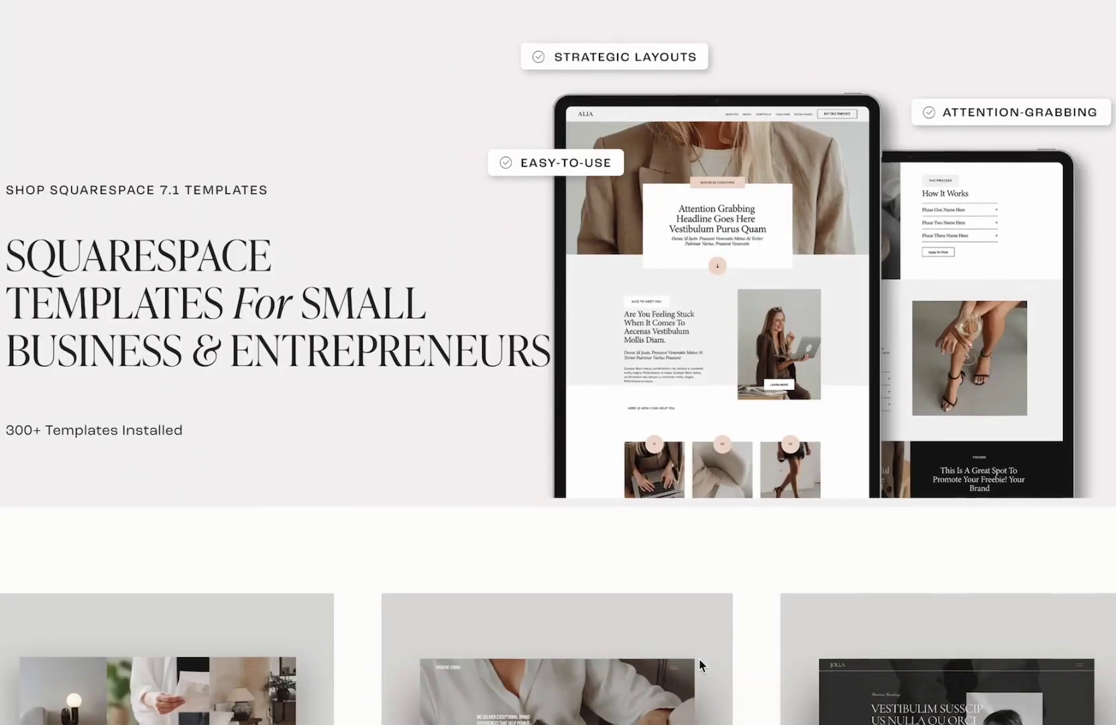
- Scroll through the Squarespace 7.1 template cards
scroll(700, 665, "down", 7)
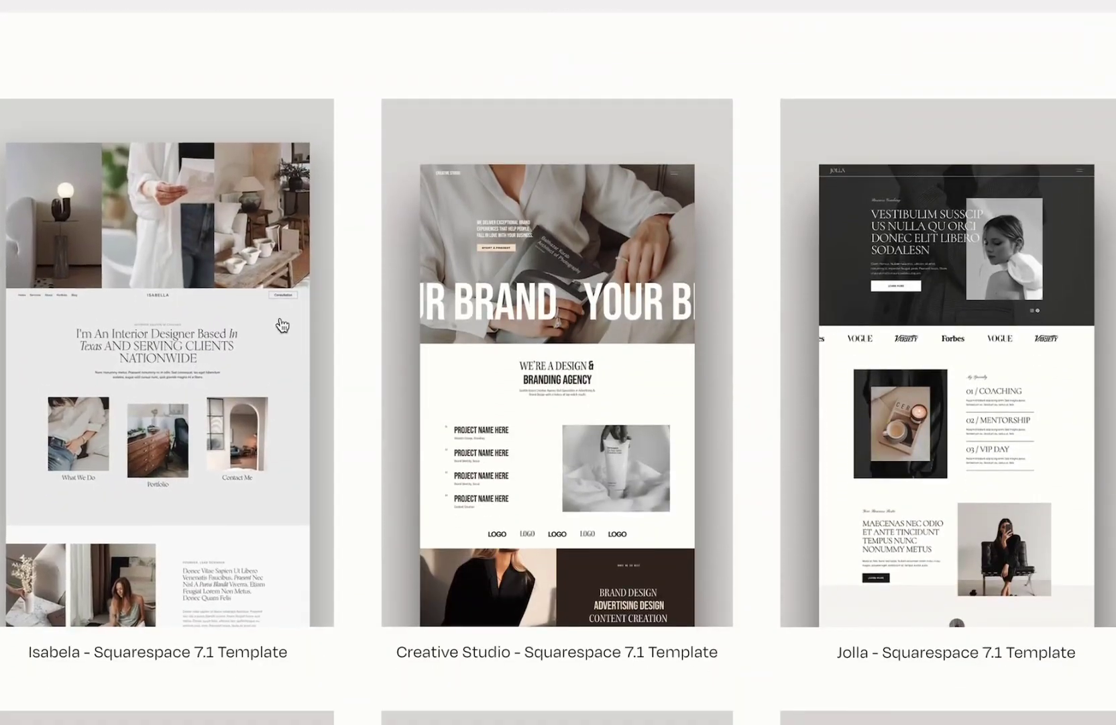
scroll(967, 385, "down", 4)
scroll(967, 384, "down", 5)
scroll(967, 384, "up", 4)
scroll(129, 492, "down", 9)
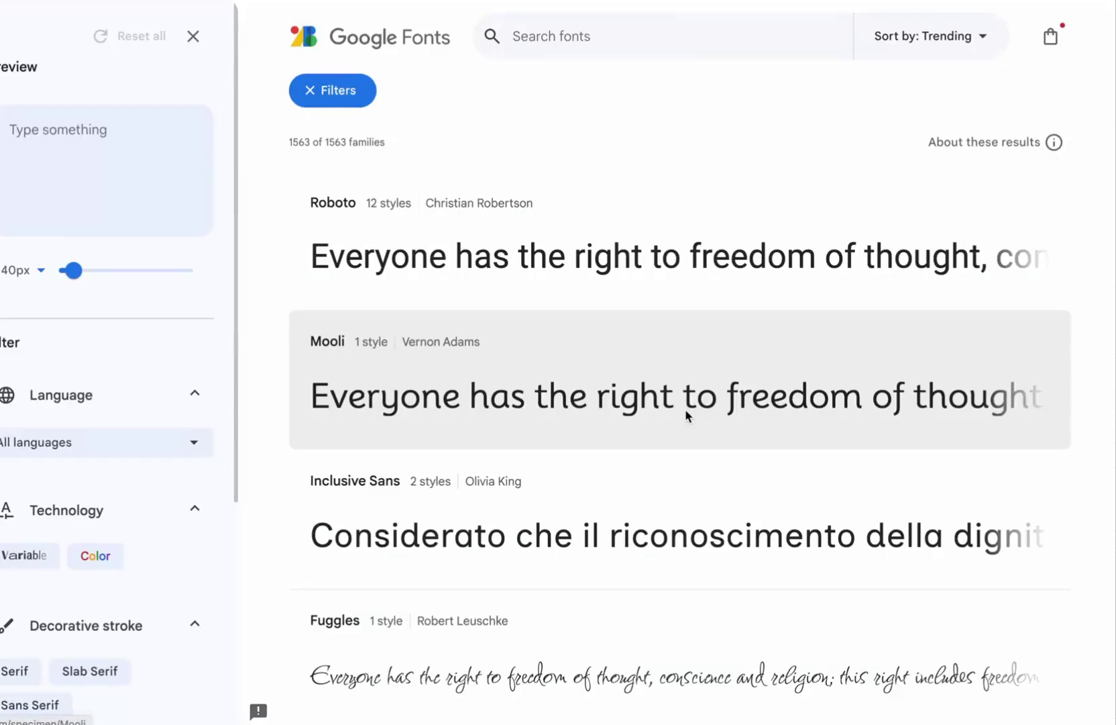
- Scroll through the Google Fonts catalogue and the Envato Elements free fonts results
scroll(684, 408, "down", 10)
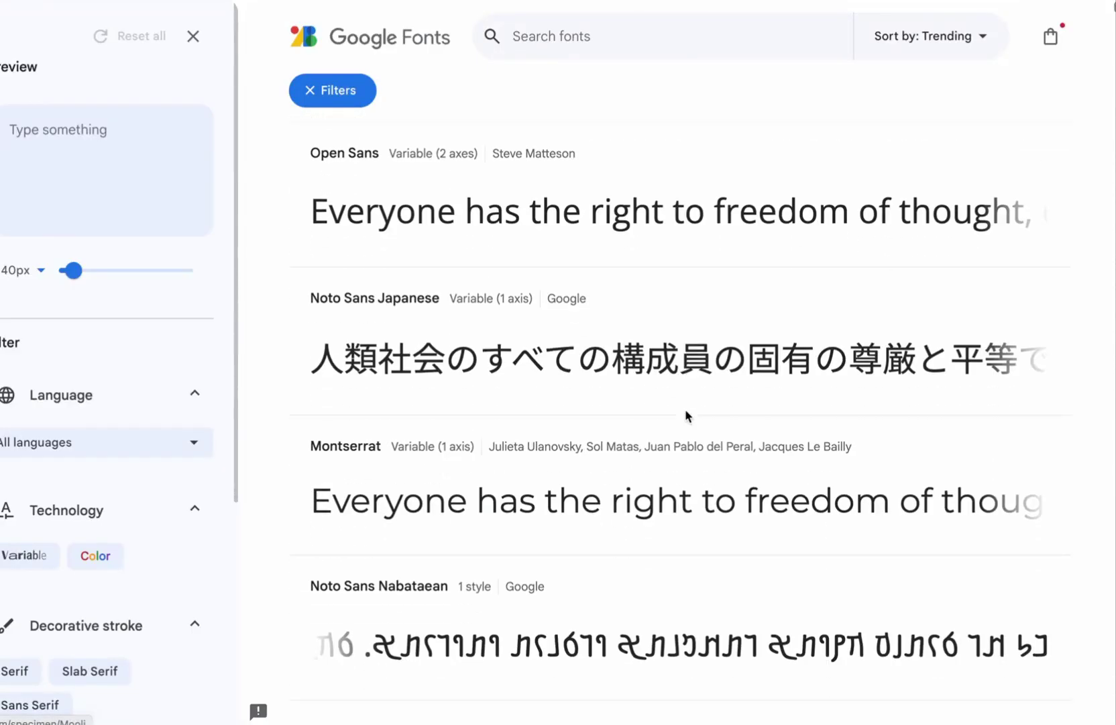
scroll(684, 408, "down", 15)
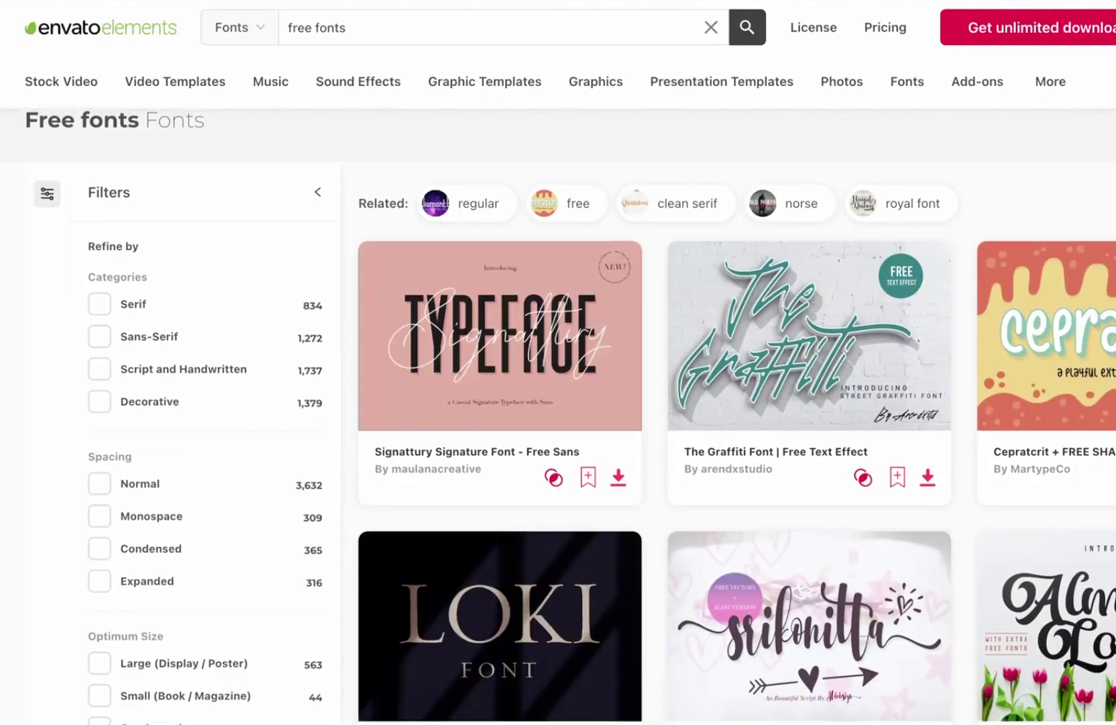
scroll(737, 416, "down", 15)
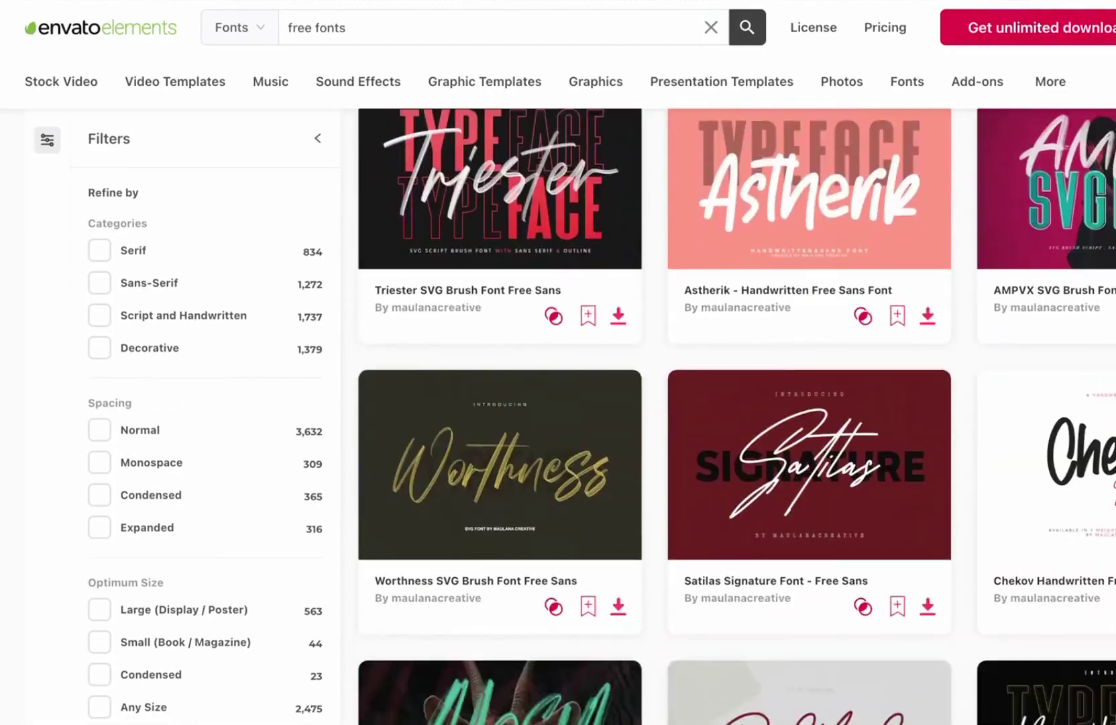
scroll(737, 416, "down", 20)
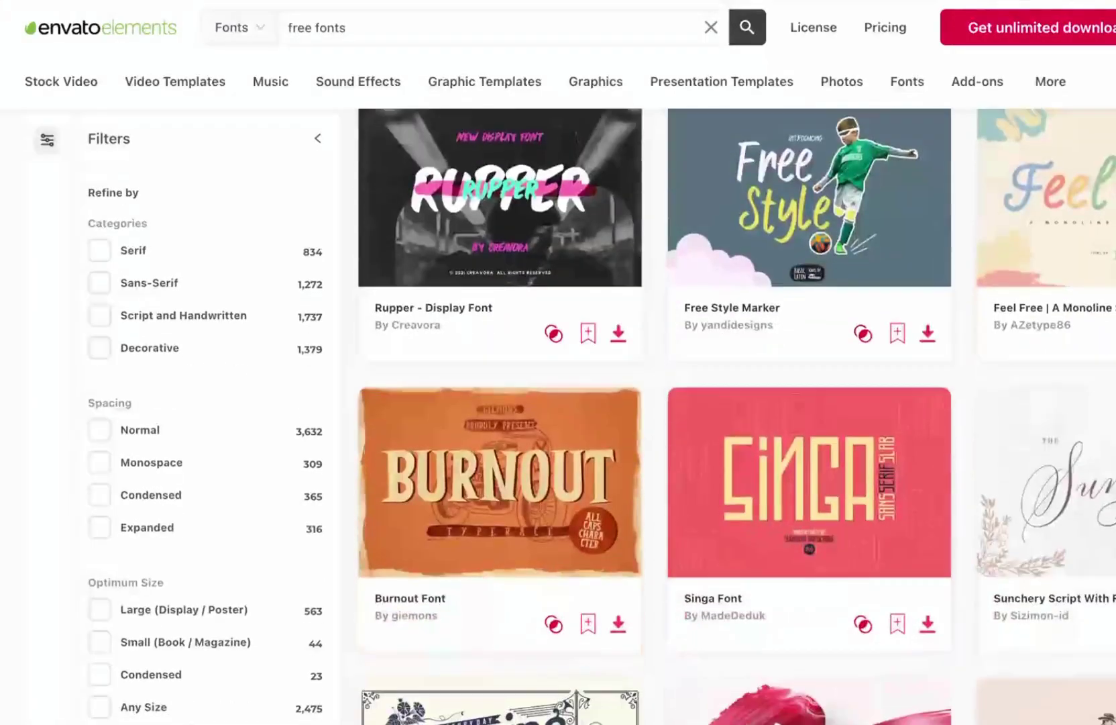
scroll(737, 416, "down", 12)
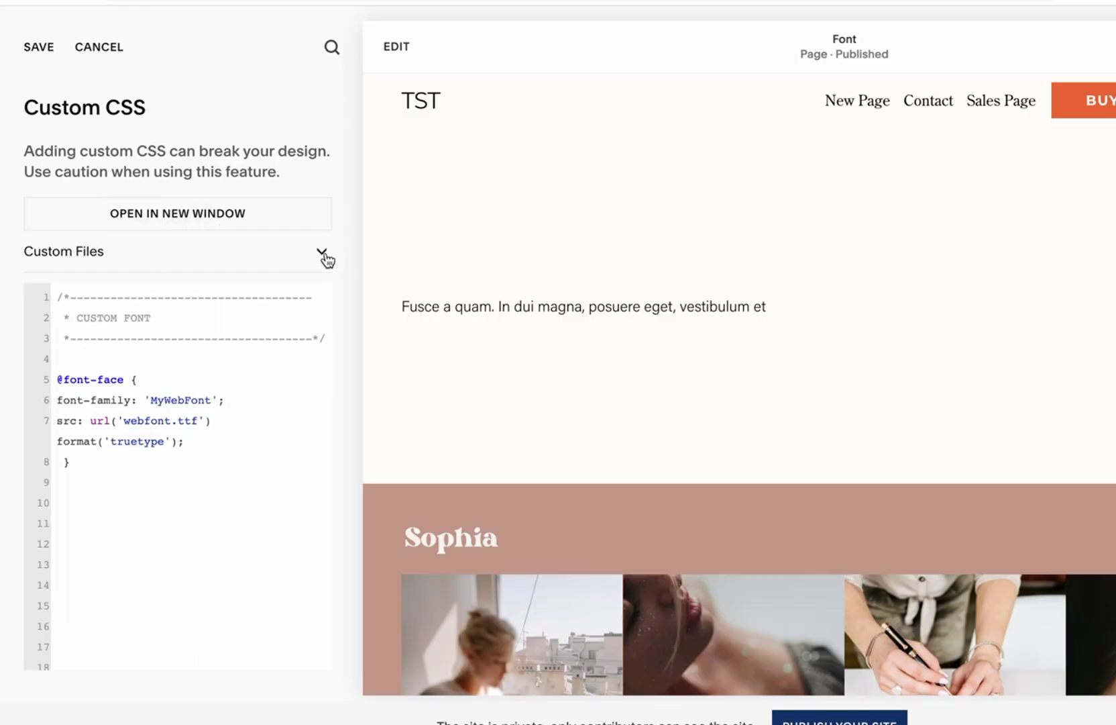
- Upload acta-display-medium.TTF from the desktop into Custom Files
left_click(322, 252)
key("F11")
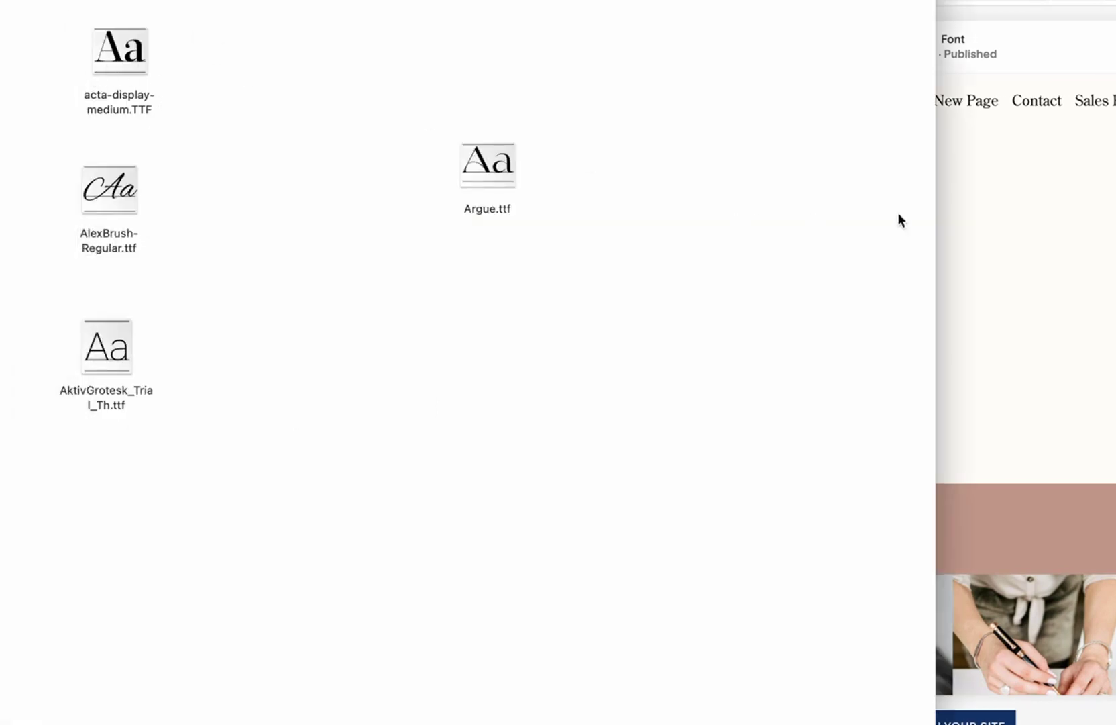
left_click_drag(119, 50, 666, 301)
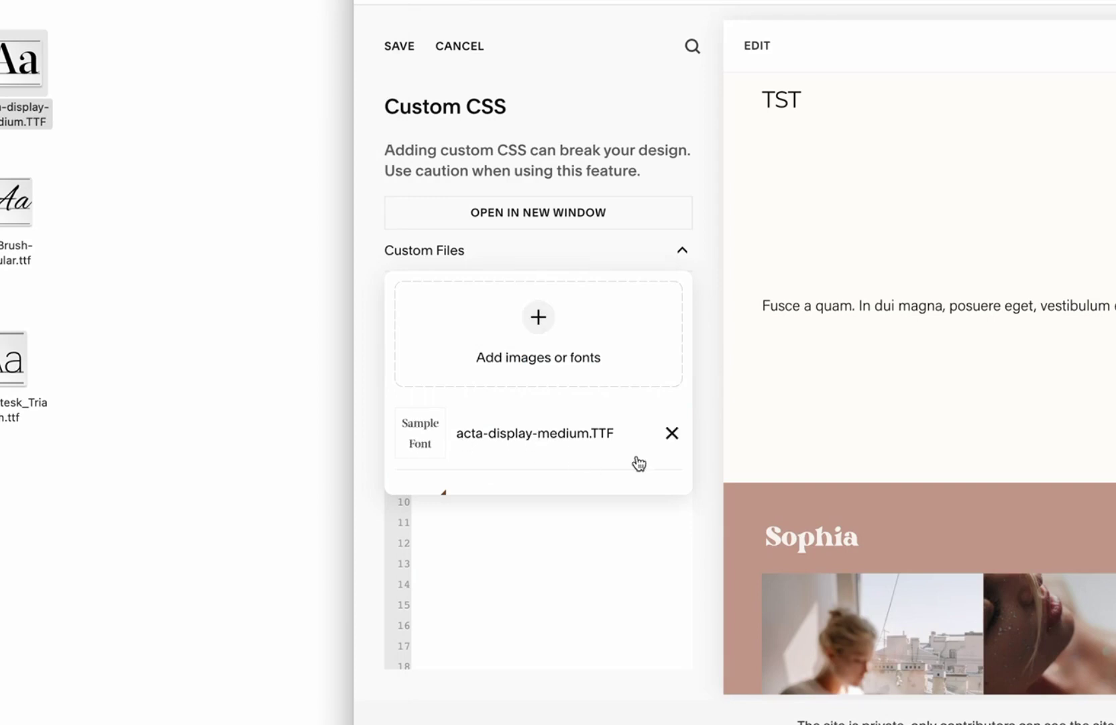
left_click(597, 606)
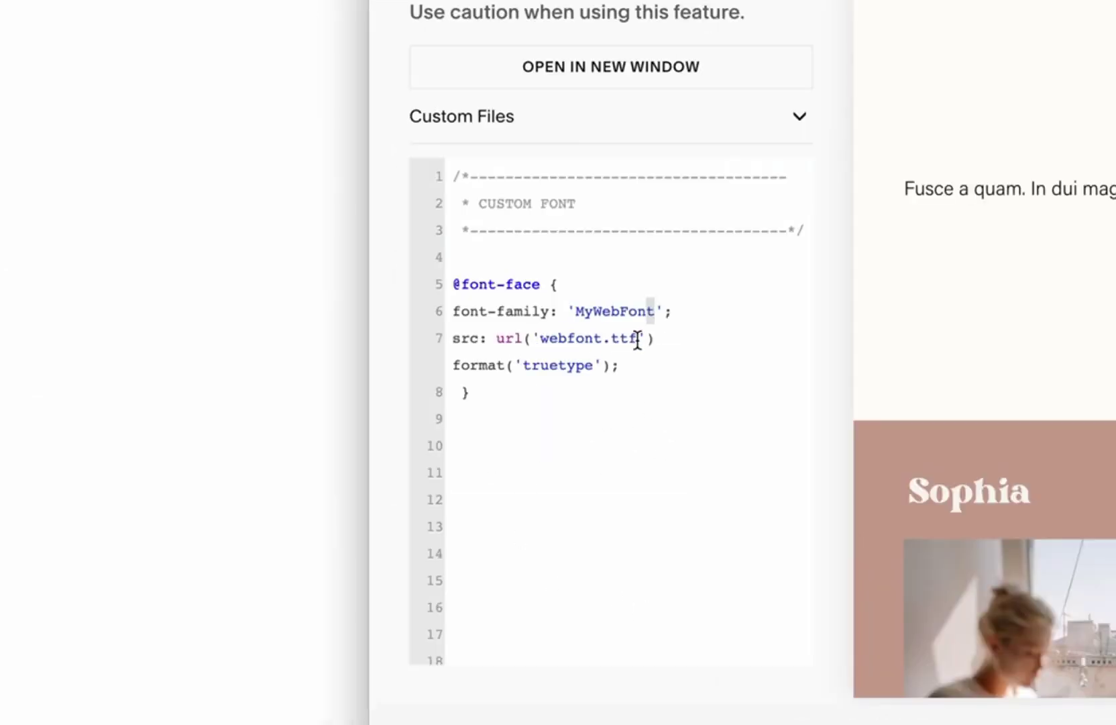
left_click_drag(638, 339, 542, 339)
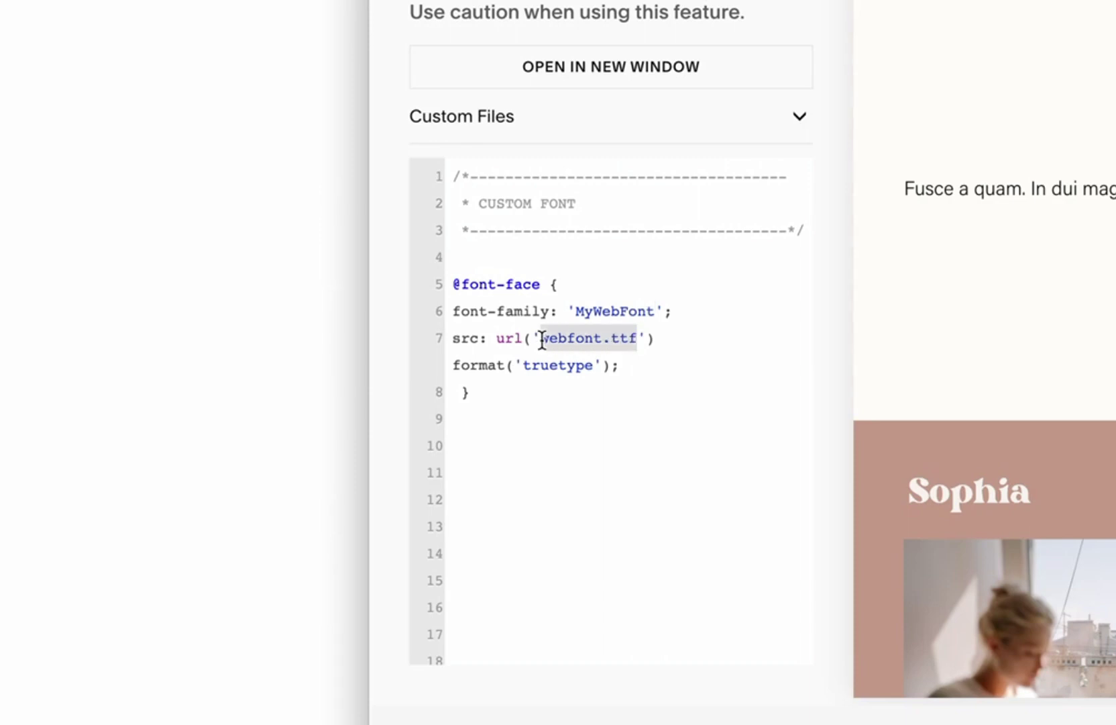
key("BackSpace")
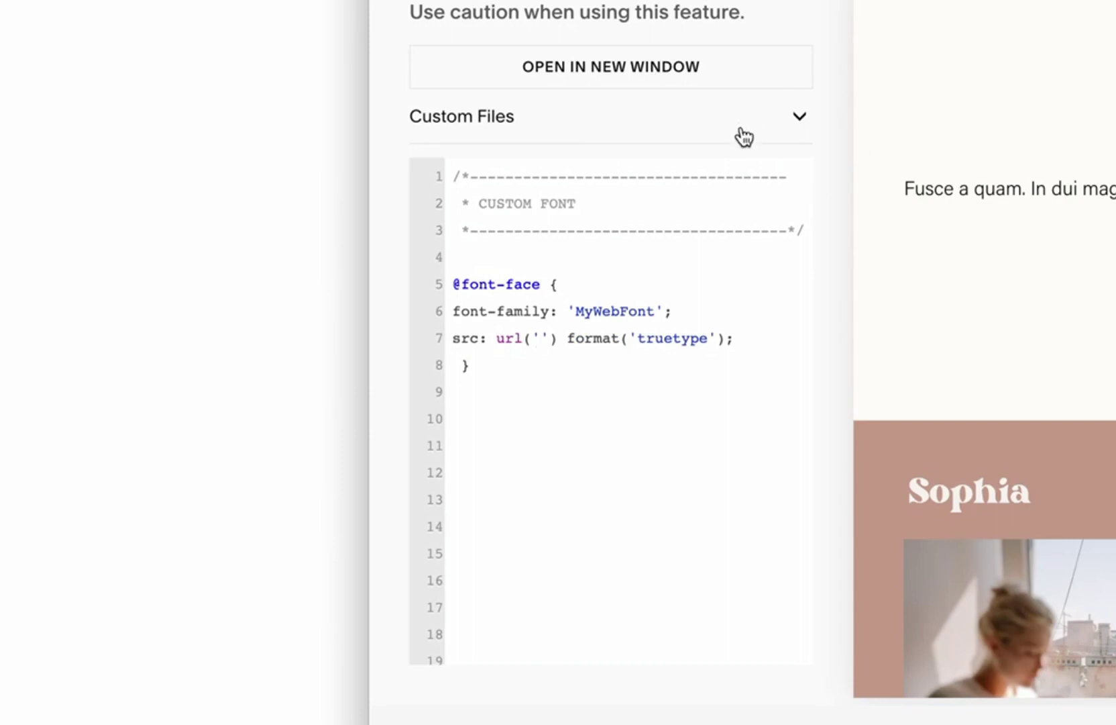
left_click(796, 119)
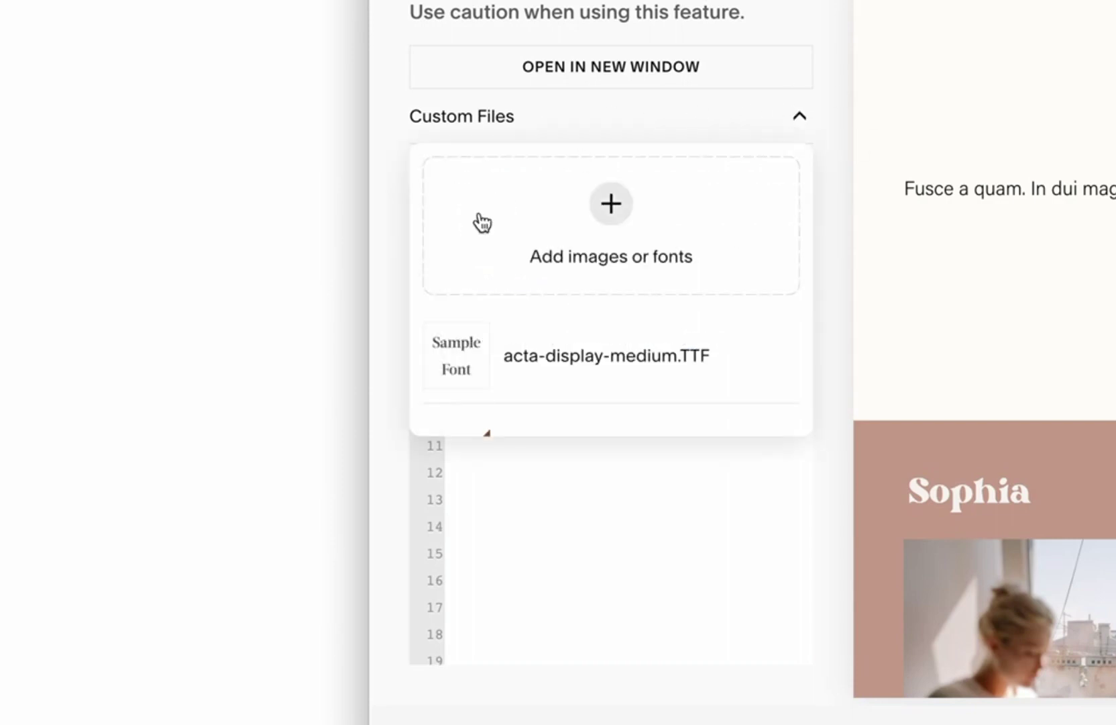
left_click(549, 368)
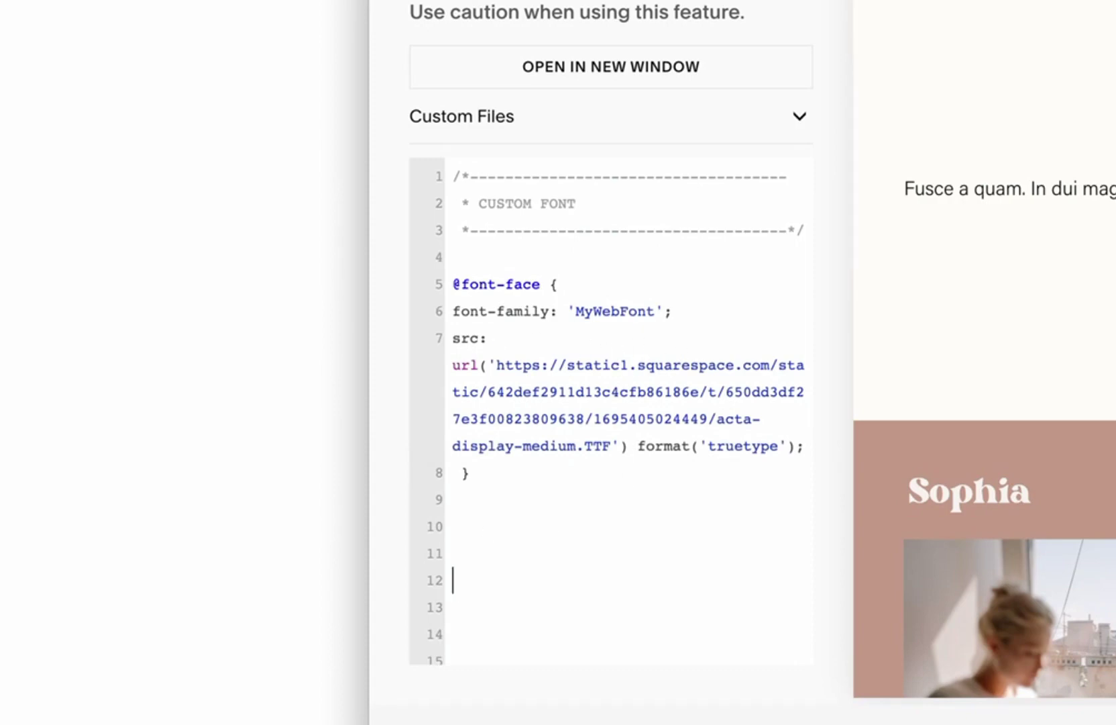
- Replace the MyWebFont family name with 'acta-display-medium', copied from the file name
right_click(130, 14)
left_click(213, 131)
left_click_drag(143, 63, 87, 44)
right_click(119, 41)
left_click(190, 196)
left_click(859, 433)
left_click_drag(860, 429, 781, 429)
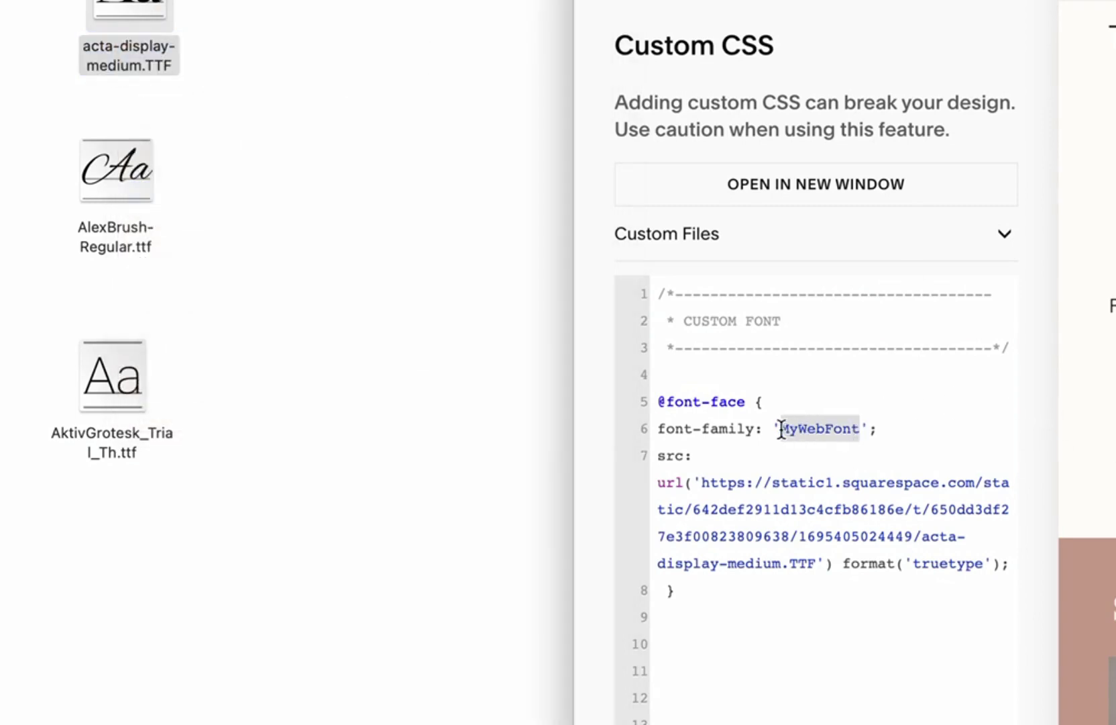
key("super+v")
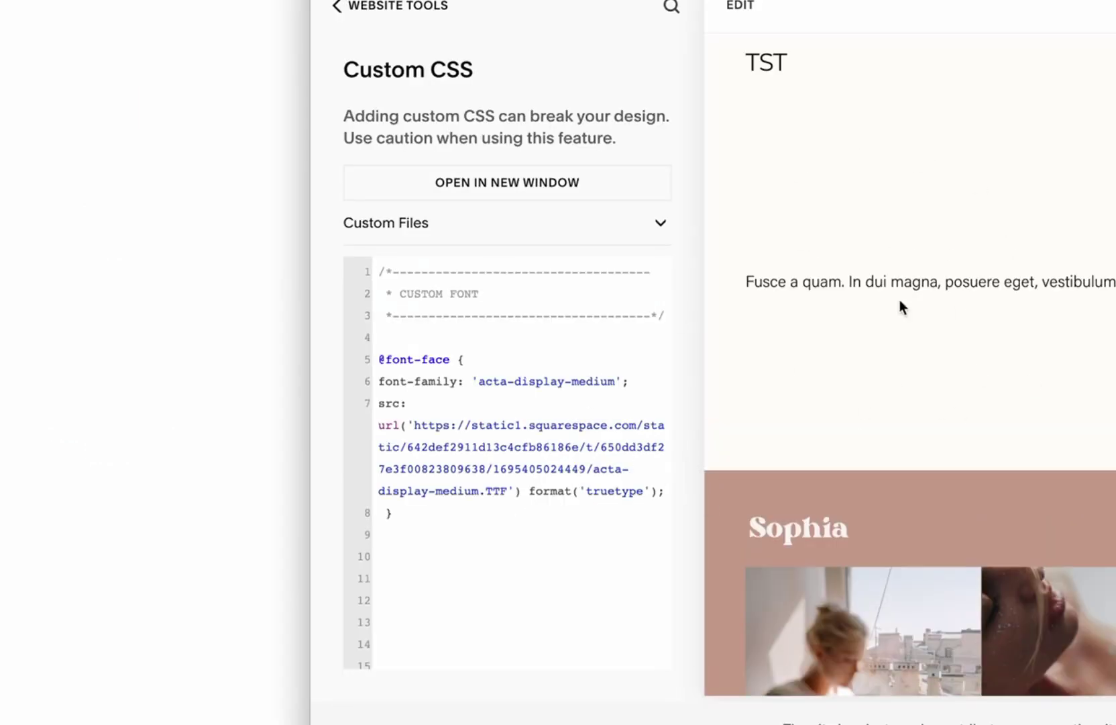
- Restyle the sample paragraph text block as Heading 1
left_click(895, 266)
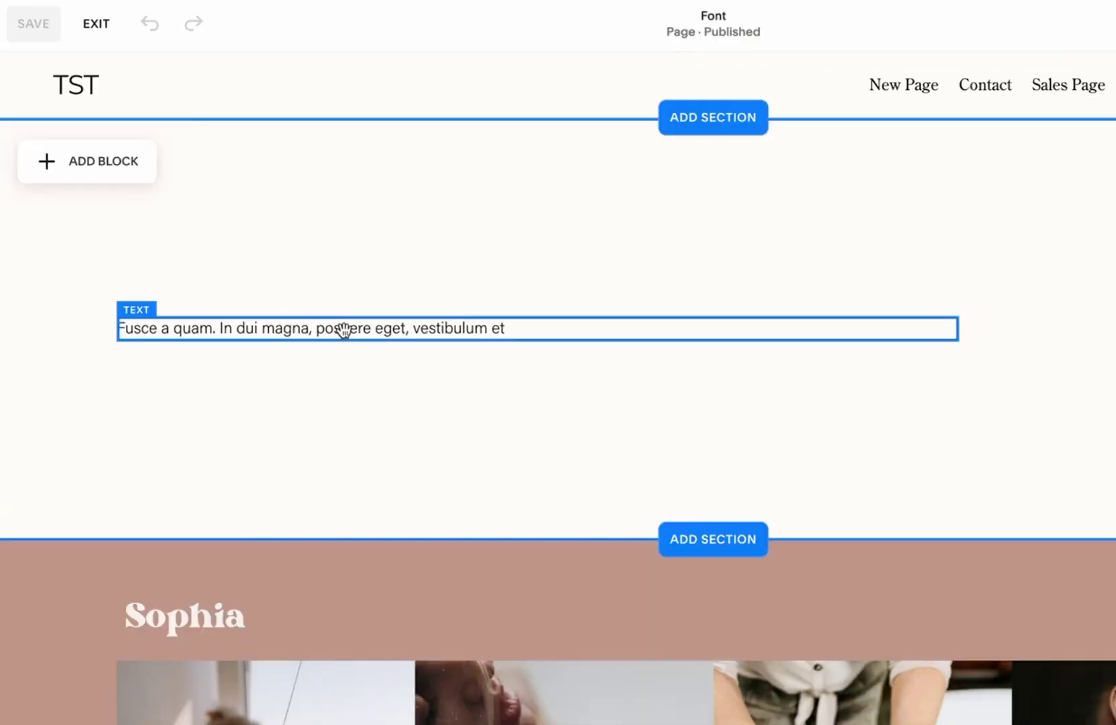
left_click(344, 330)
left_click(299, 329)
triple_click(296, 330)
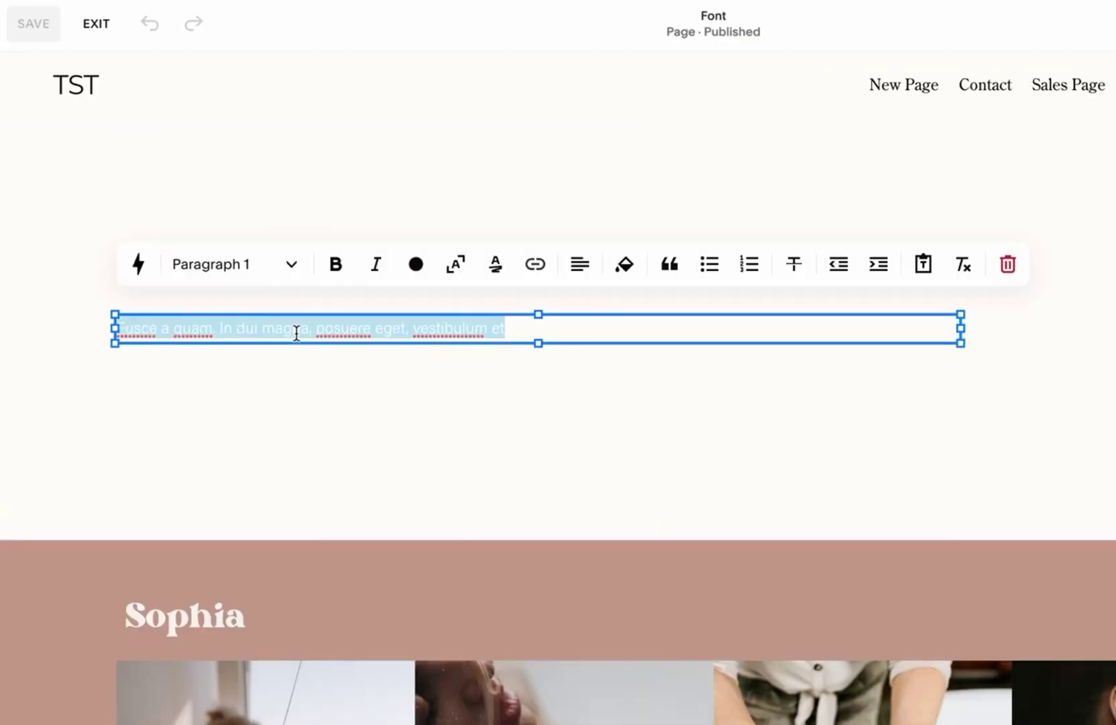
left_click(285, 268)
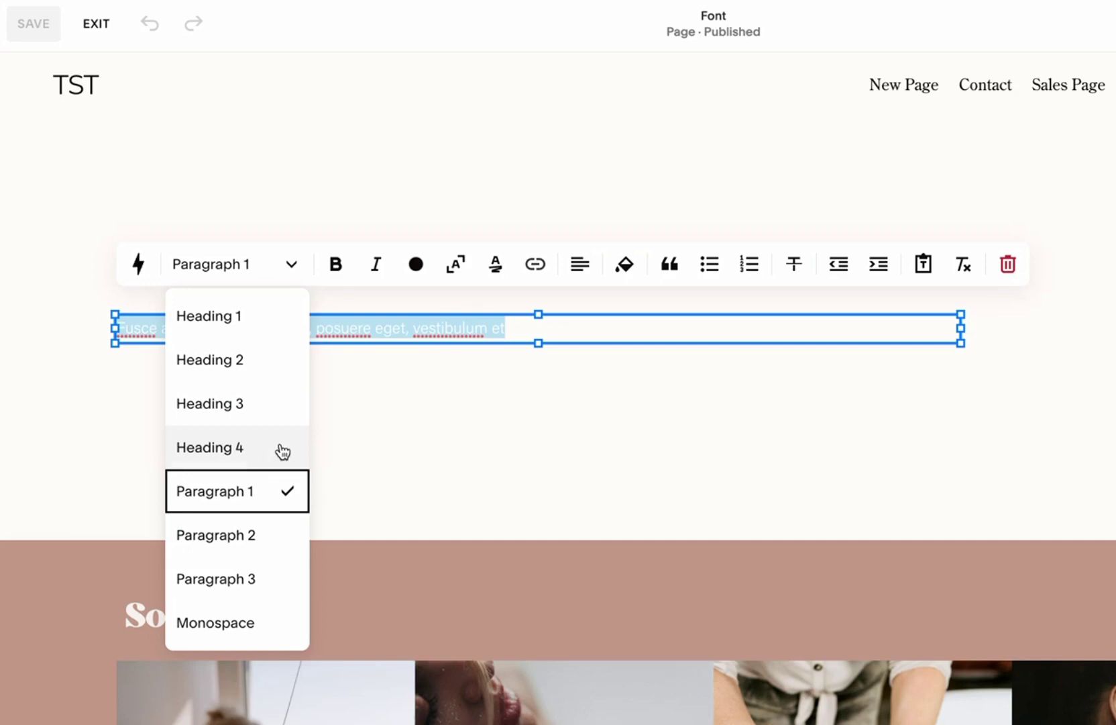
left_click(276, 327)
left_click(300, 343)
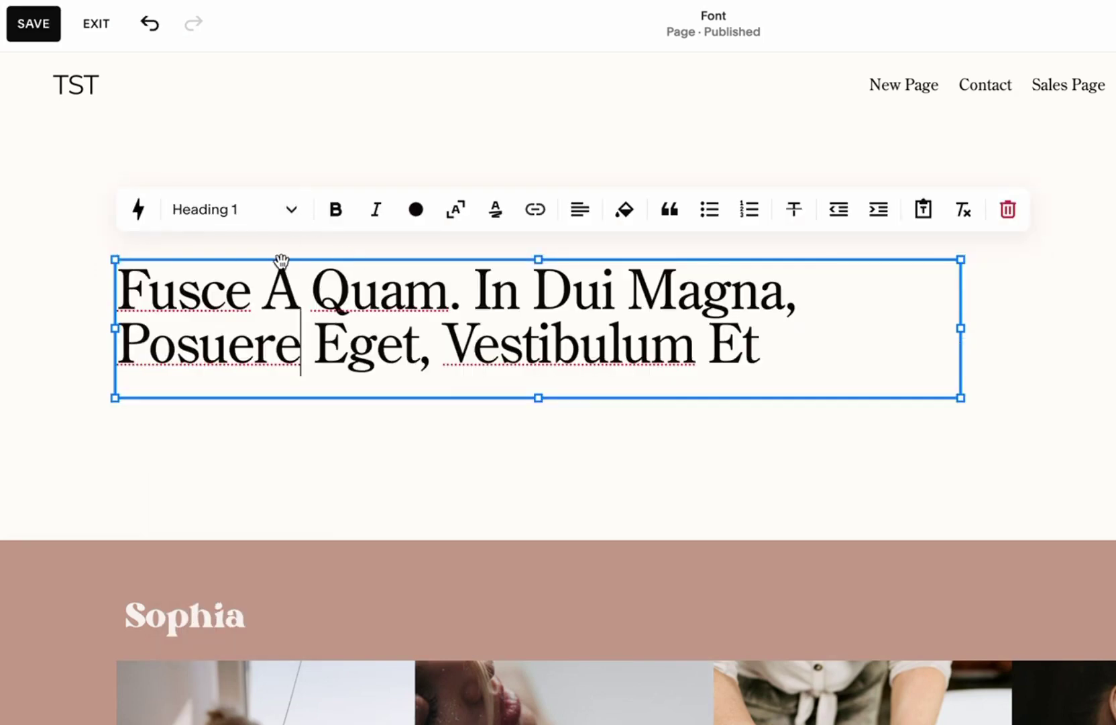
key("Escape")
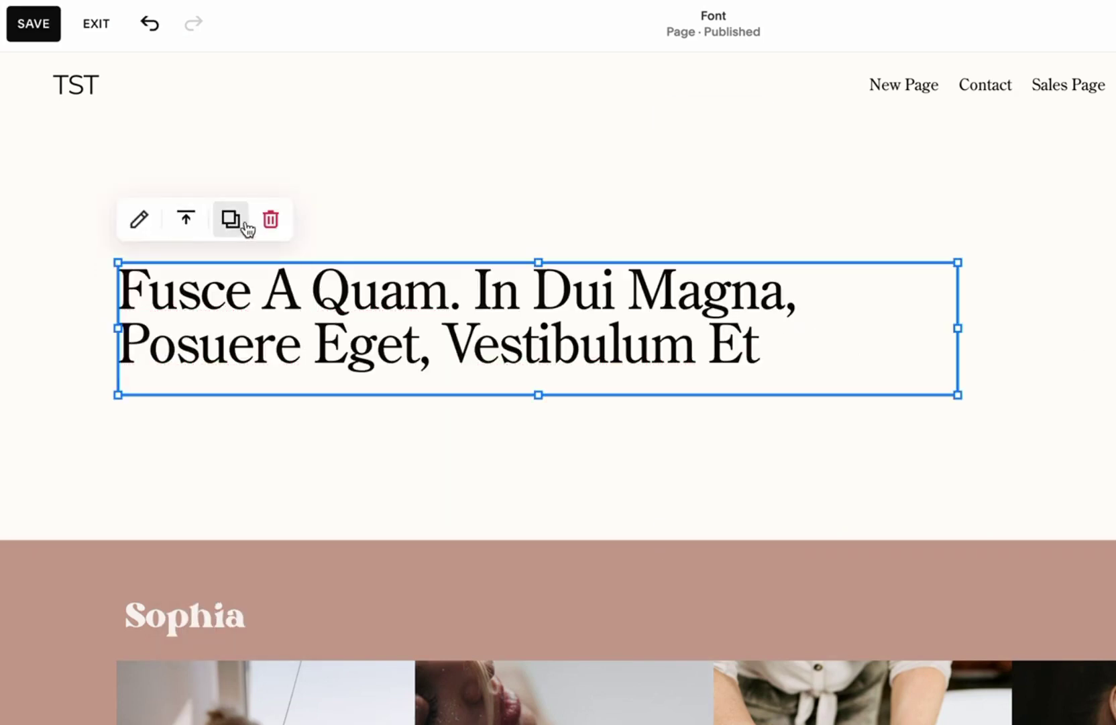
- Duplicate the heading, move the copy to a row below, and make it Heading 2
left_click(237, 221)
left_click_drag(925, 345, 872, 470)
triple_click(576, 399)
left_click(293, 316)
left_click(265, 401)
left_click(1052, 451)
- Duplicate the Heading 2 copy, place it underneath, and save the page
left_click(884, 389)
left_click(230, 319)
left_click(1035, 298)
left_click_drag(847, 429, 799, 529)
left_click(34, 24)
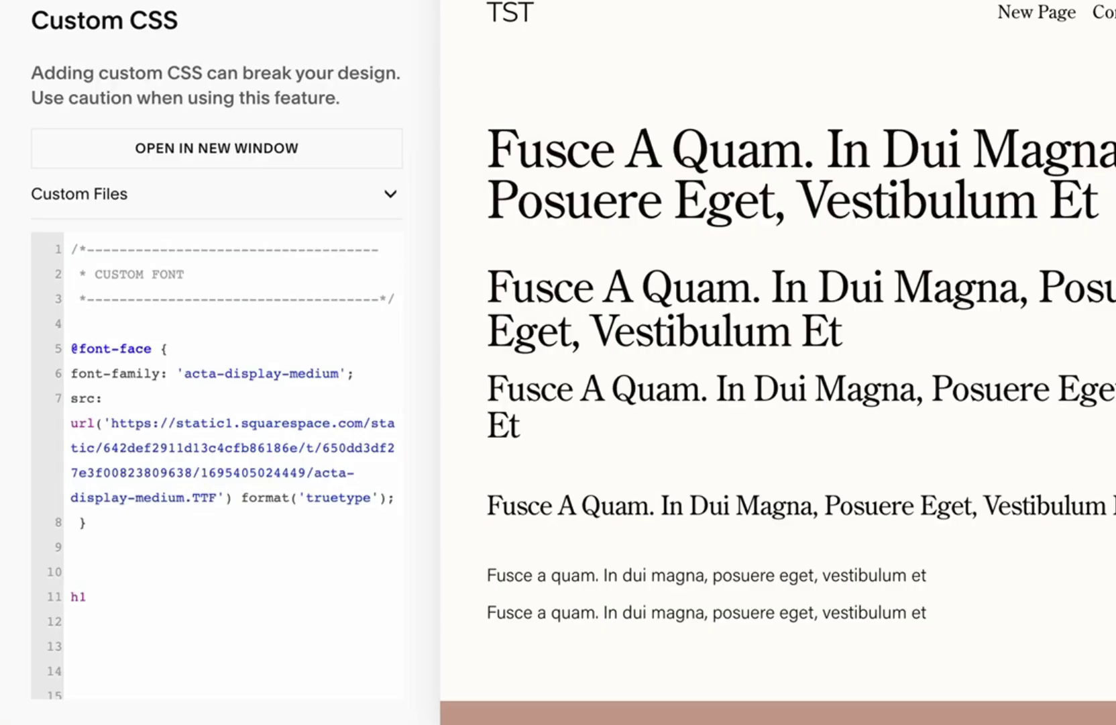
type("{")
key("Return")
left_click_drag(72, 372, 379, 366)
key("ctrl+c")
left_click(84, 617)
key("ctrl+v")
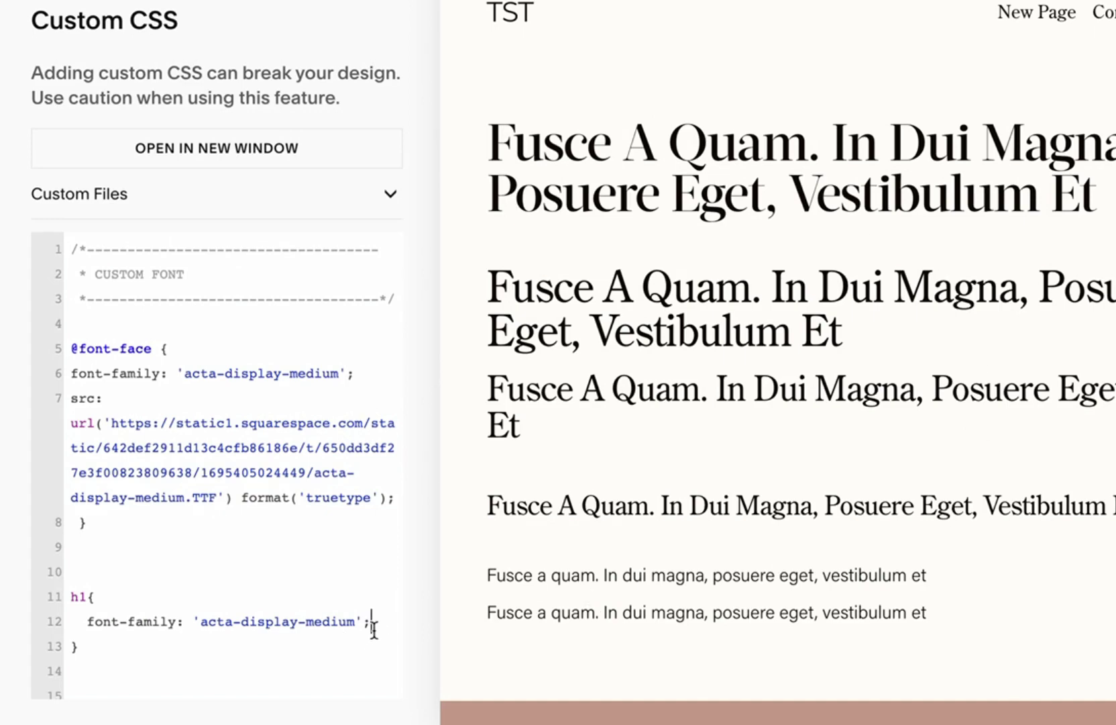
- Extend the rule's selector to h1, h3
left_click(86, 596)
type(", h2")
key("BackSpace")
type("3")
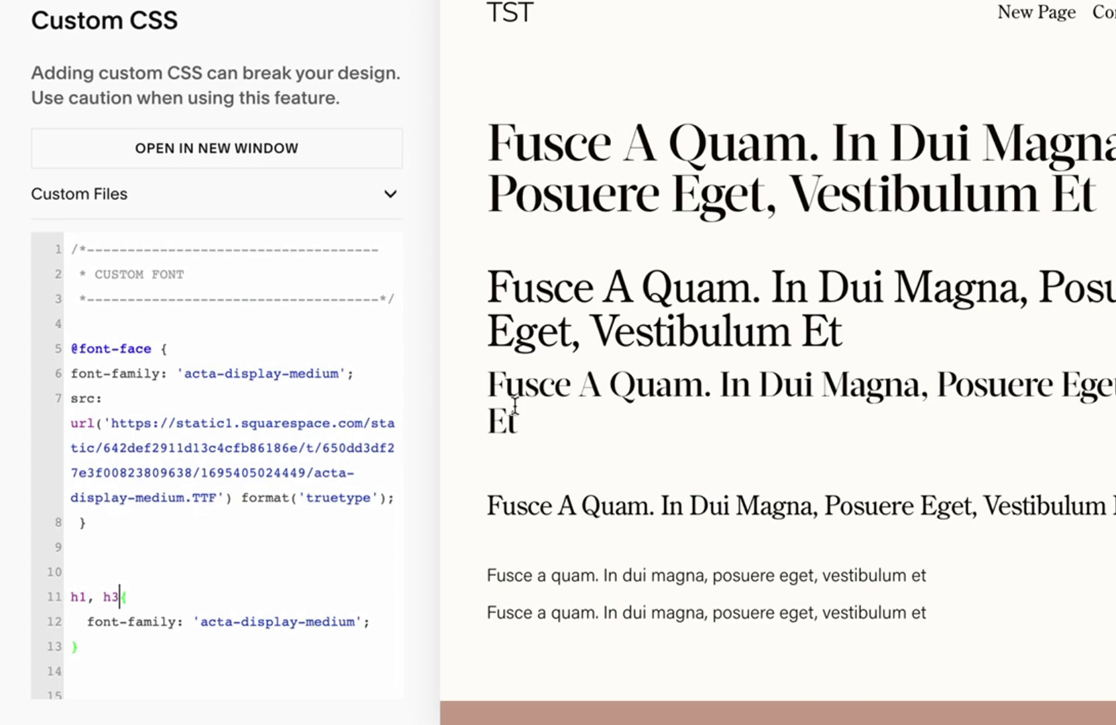
left_click(111, 656)
scroll(113, 656, "down", 2)
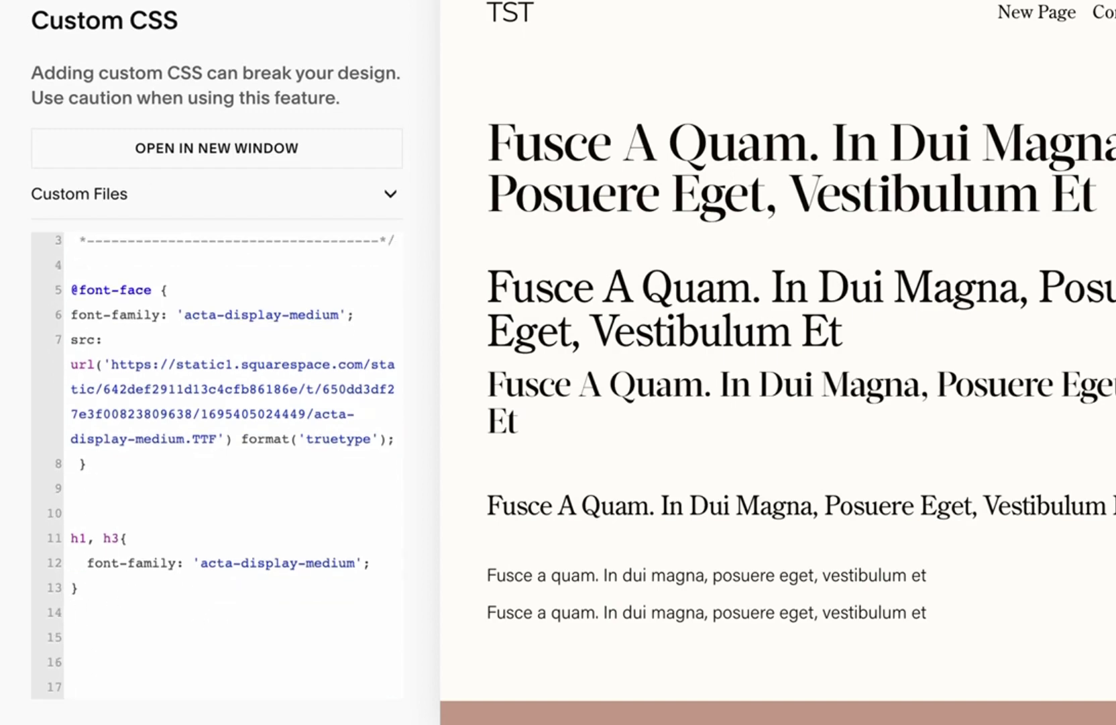
key("ctrl+v")
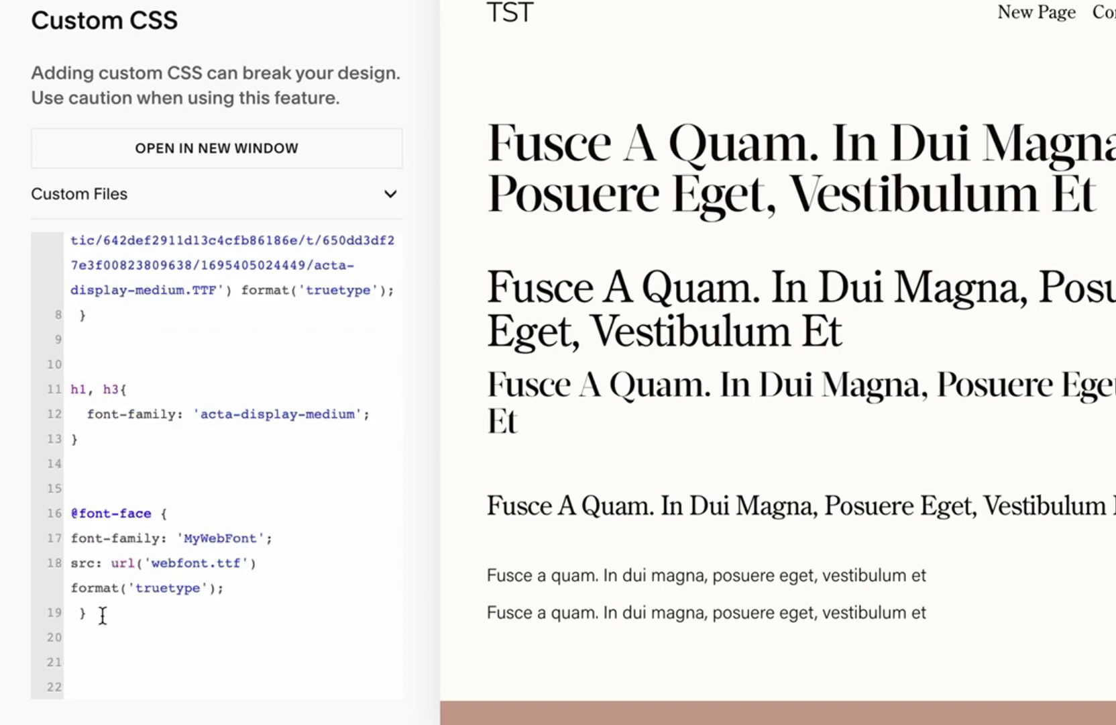
left_click(127, 635)
left_click_drag(127, 635, 43, 473)
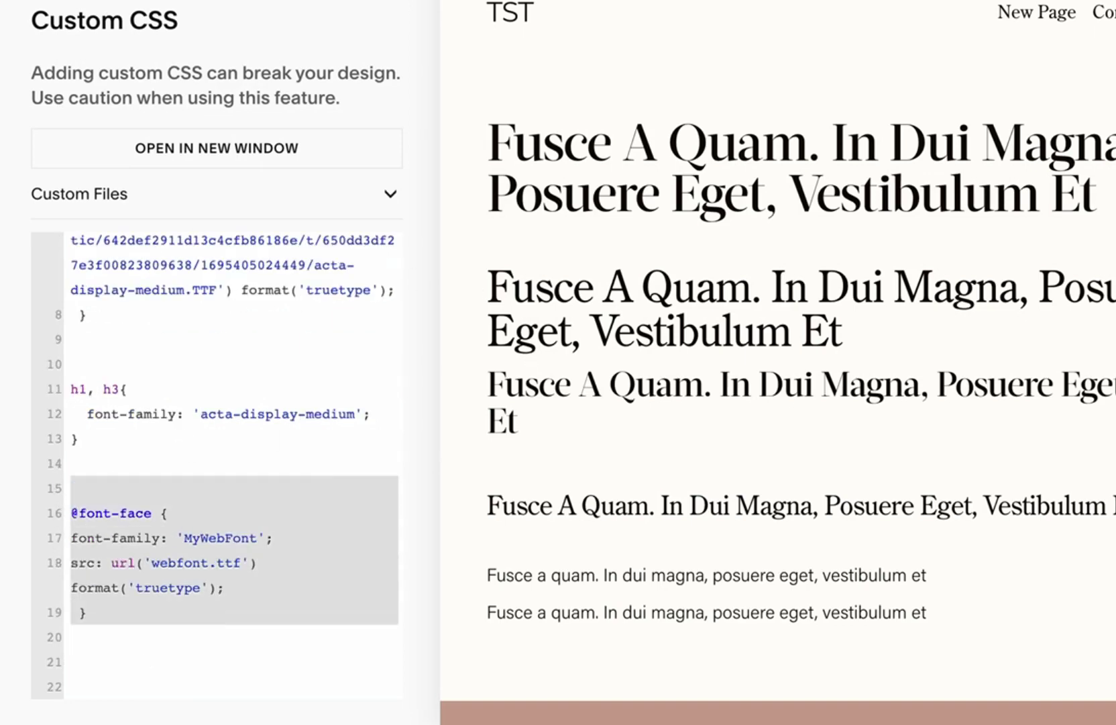
- Upload AktivGrotesk_Trial_Th.ttf and put its URL in place of webfont.ttf
left_click(436, 202)
left_click_drag(75, 324, 541, 288)
left_click(558, 605)
left_click(516, 563)
left_click_drag(548, 564, 459, 565)
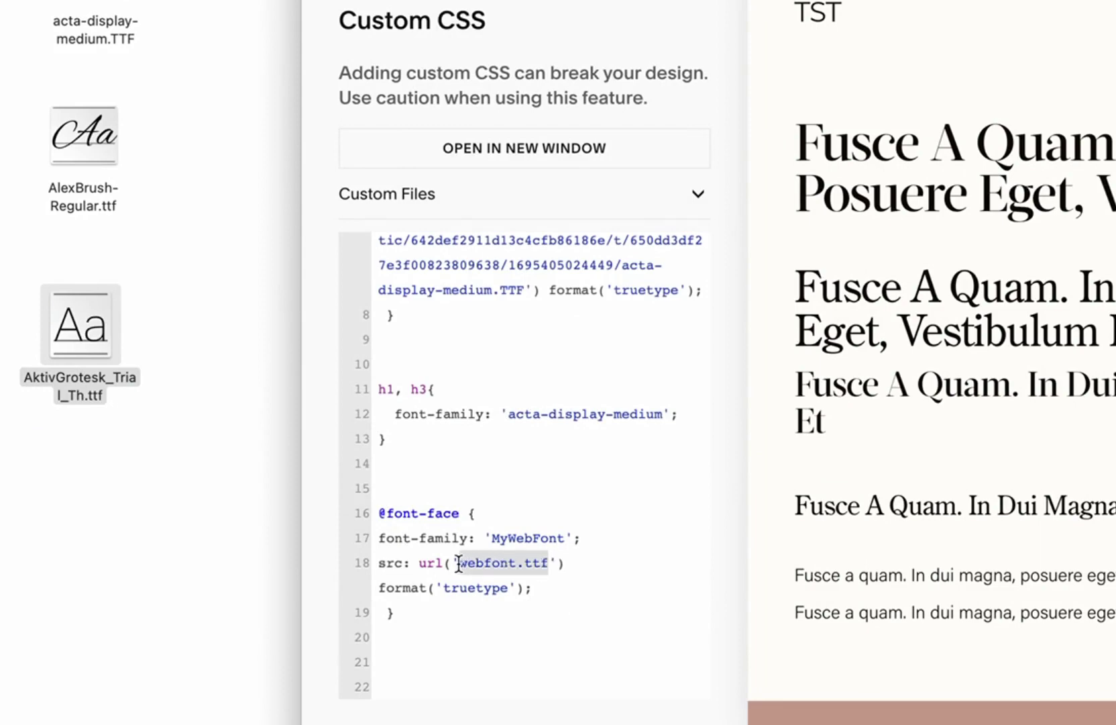
key("BackSpace")
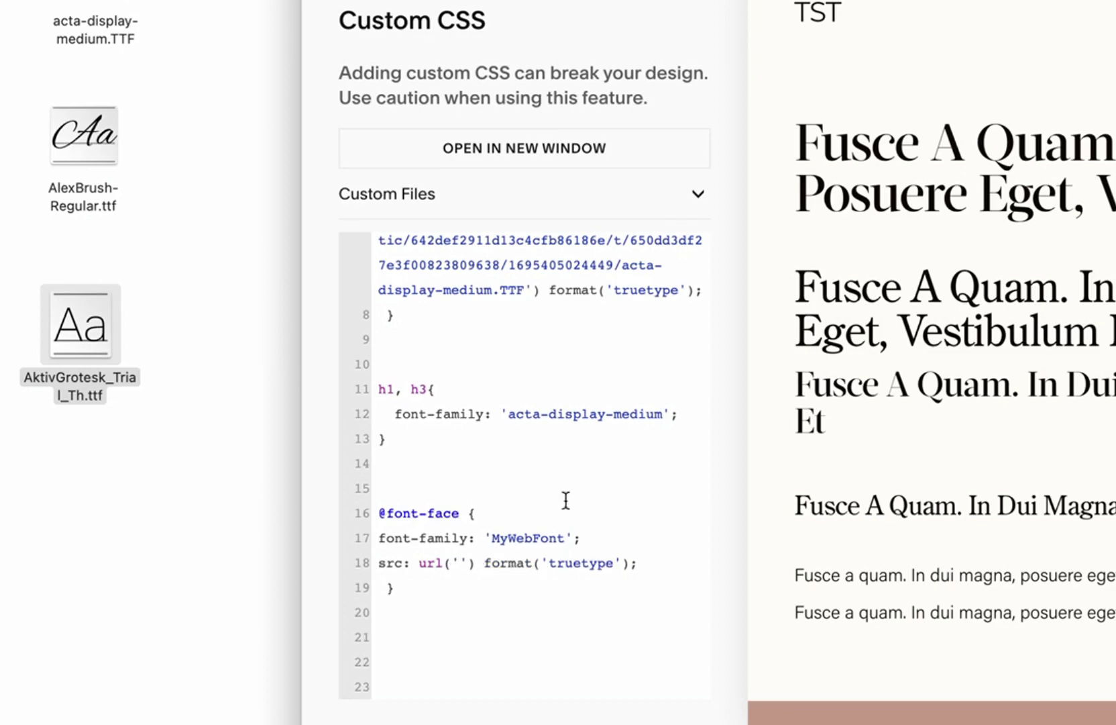
left_click(696, 197)
left_click(466, 422)
left_click(631, 558)
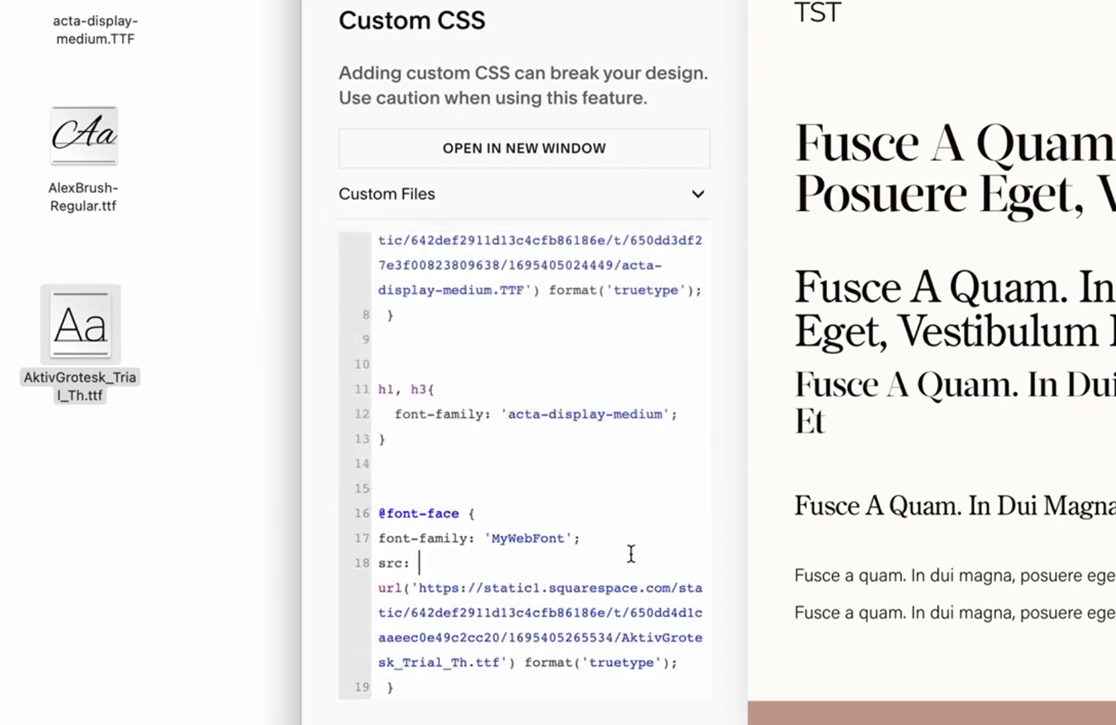
- Rename the MyWebFont family to AktivGrotesk_Trial_Th, copied from the file name
right_click(85, 331)
left_click(121, 466)
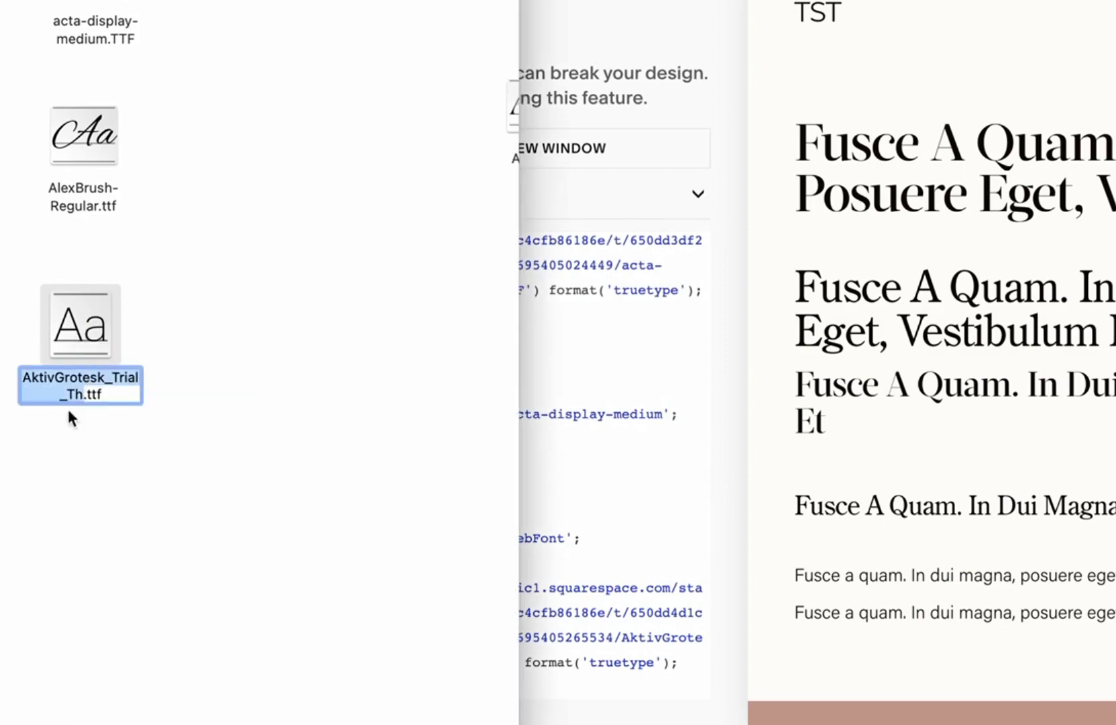
left_click(74, 396)
left_click_drag(81, 395, 1, 368)
left_click(685, 501)
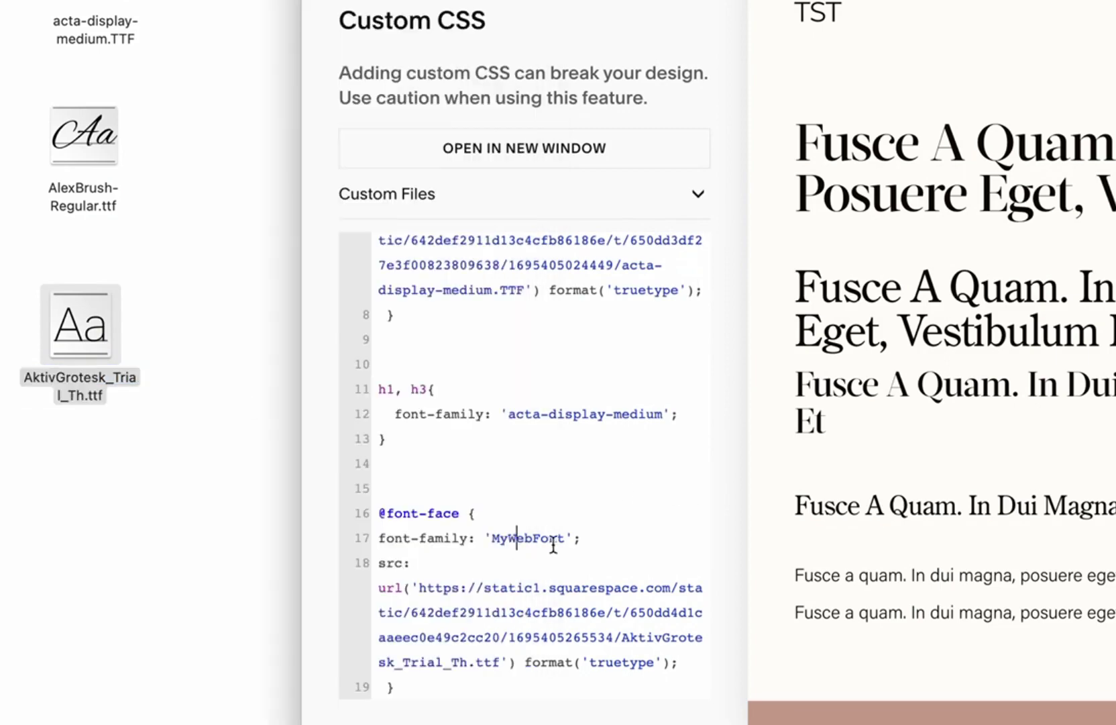
left_click_drag(565, 540, 491, 539)
key("BackSpace")
key("super+v")
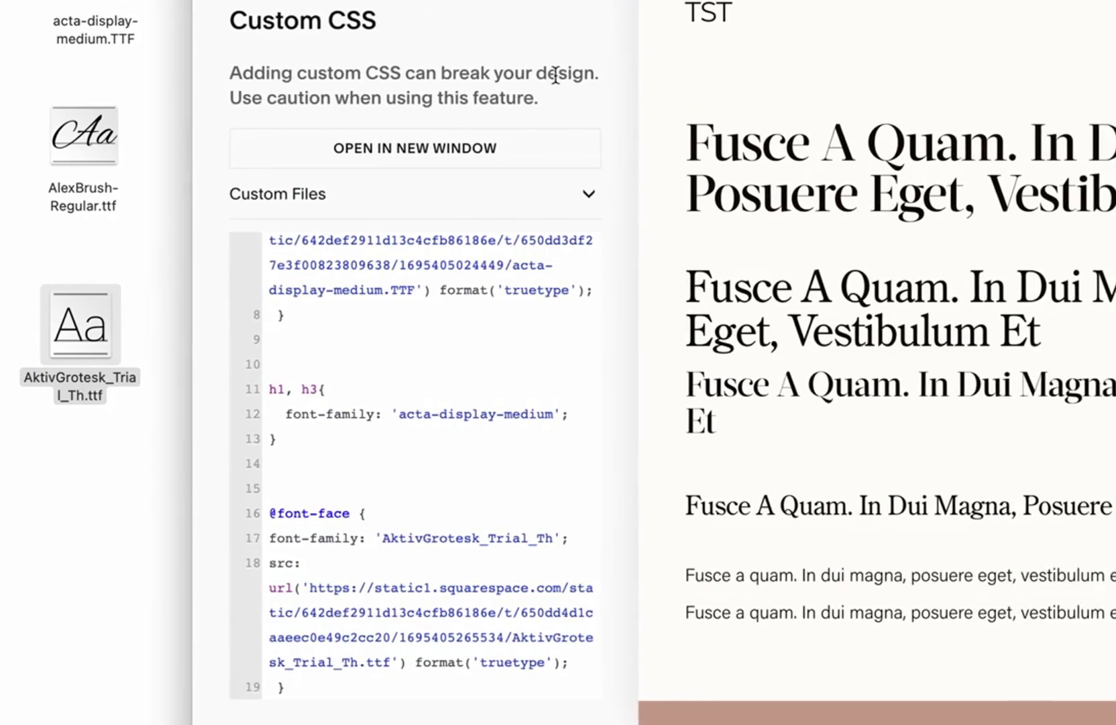
scroll(384, 539, "down", 5)
scroll(383, 539, "up", 3)
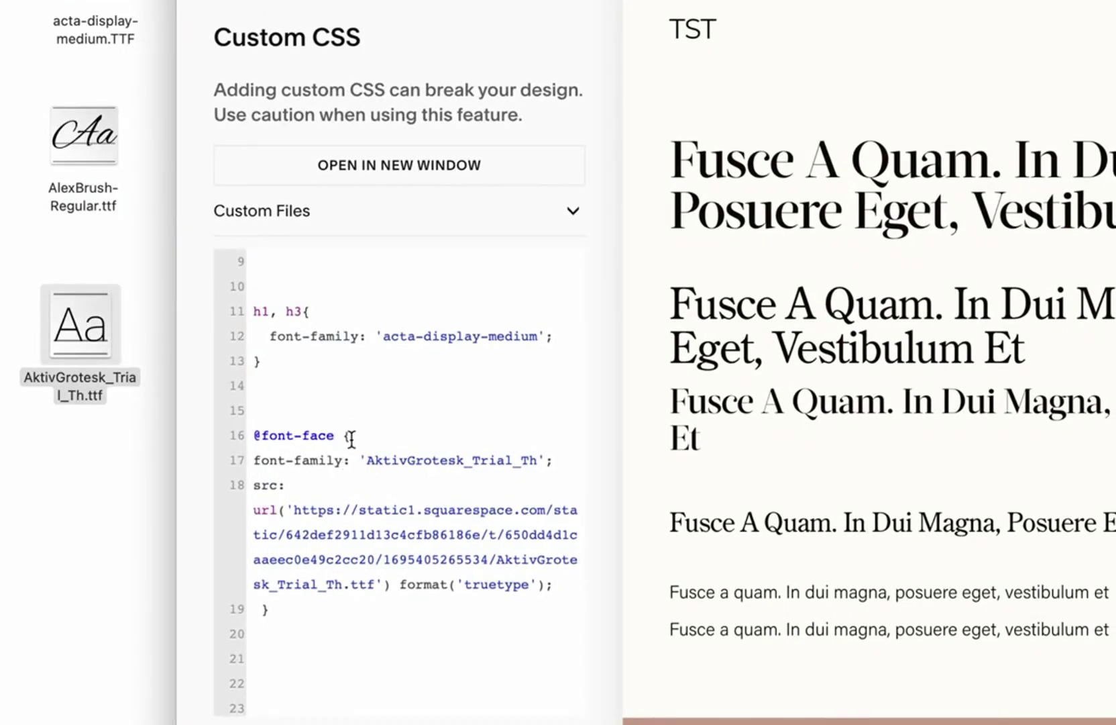
scroll(832, 536, "down", 1)
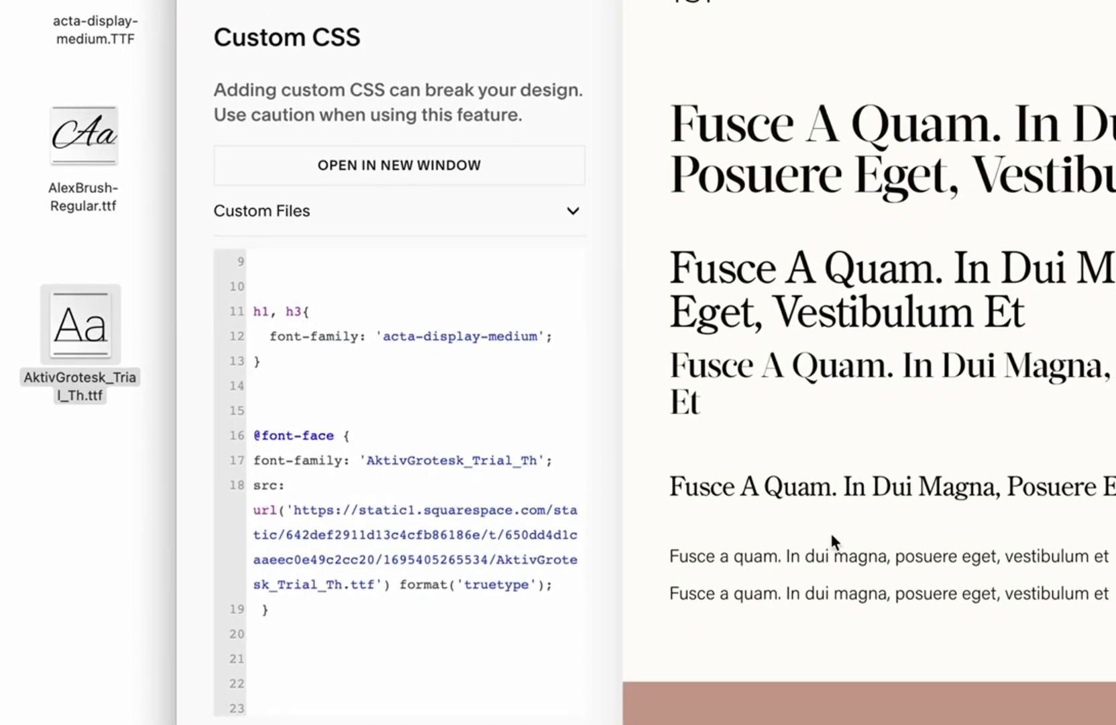
left_click(397, 662)
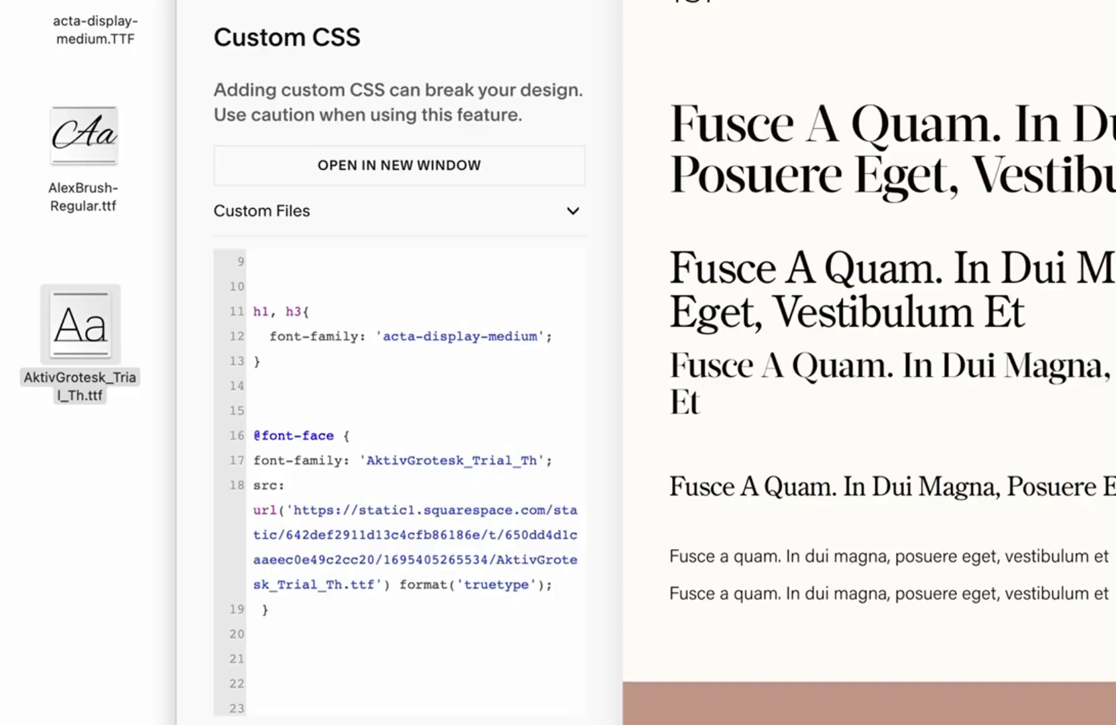
- Add a .sqsrte-large rule containing the AktivGrotesk_Trial_Th font-family declaration
left_click(335, 664)
type(".sqsrte-large")
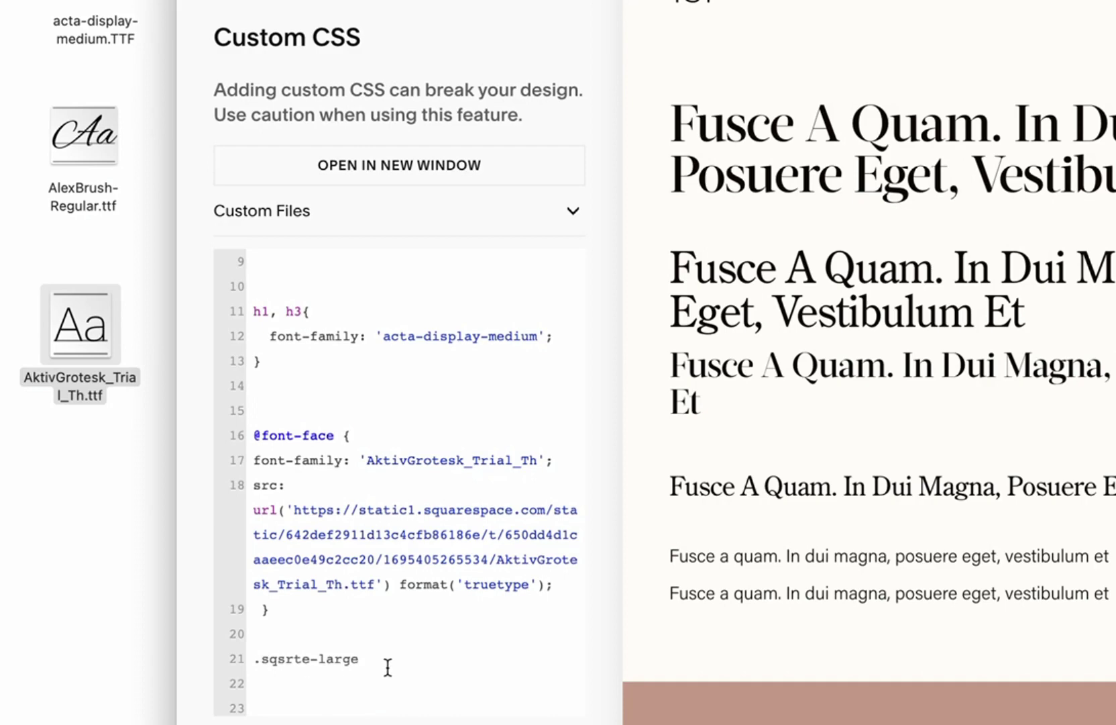
type("{")
key("Return")
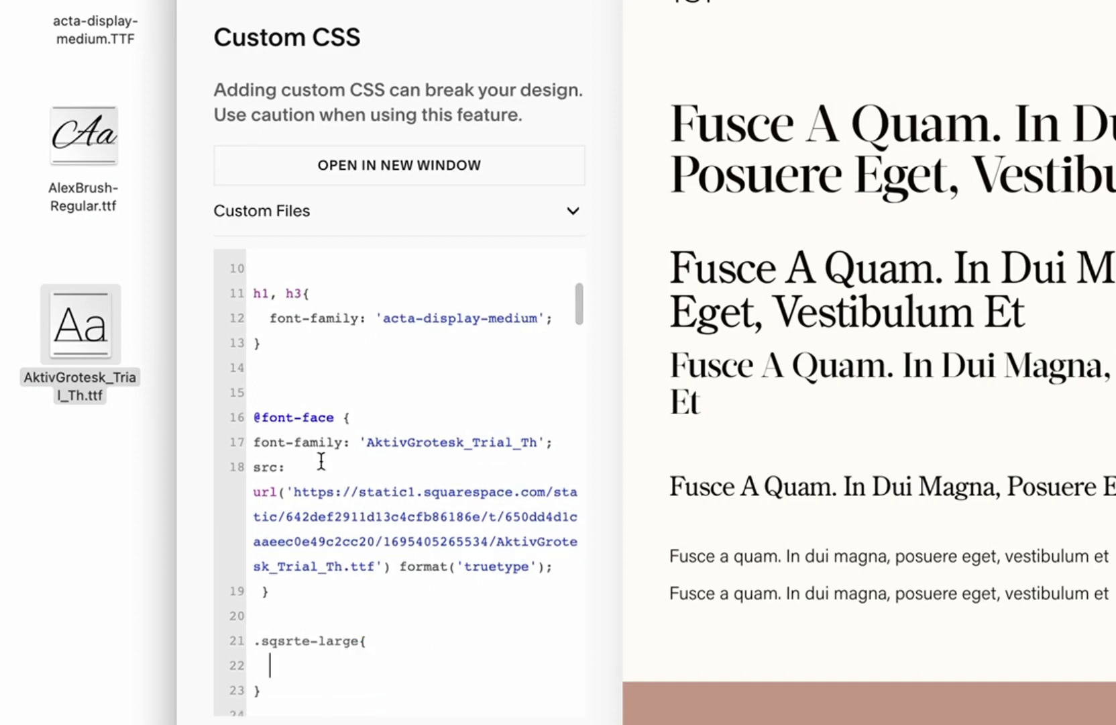
left_click_drag(553, 444, 247, 442)
key("super+c")
left_click(265, 665)
key("super+v")
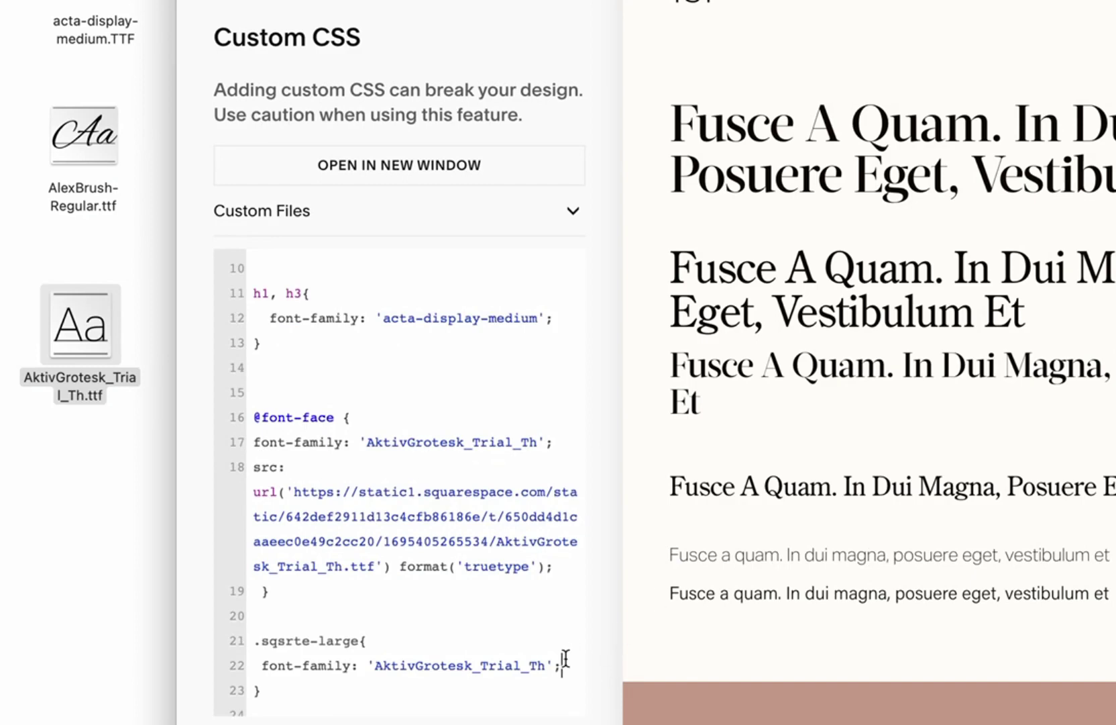
- Test the rule with color:red, then remove that declaration
key("Return")
type("color:red;")
scroll(350, 604, "down", 3)
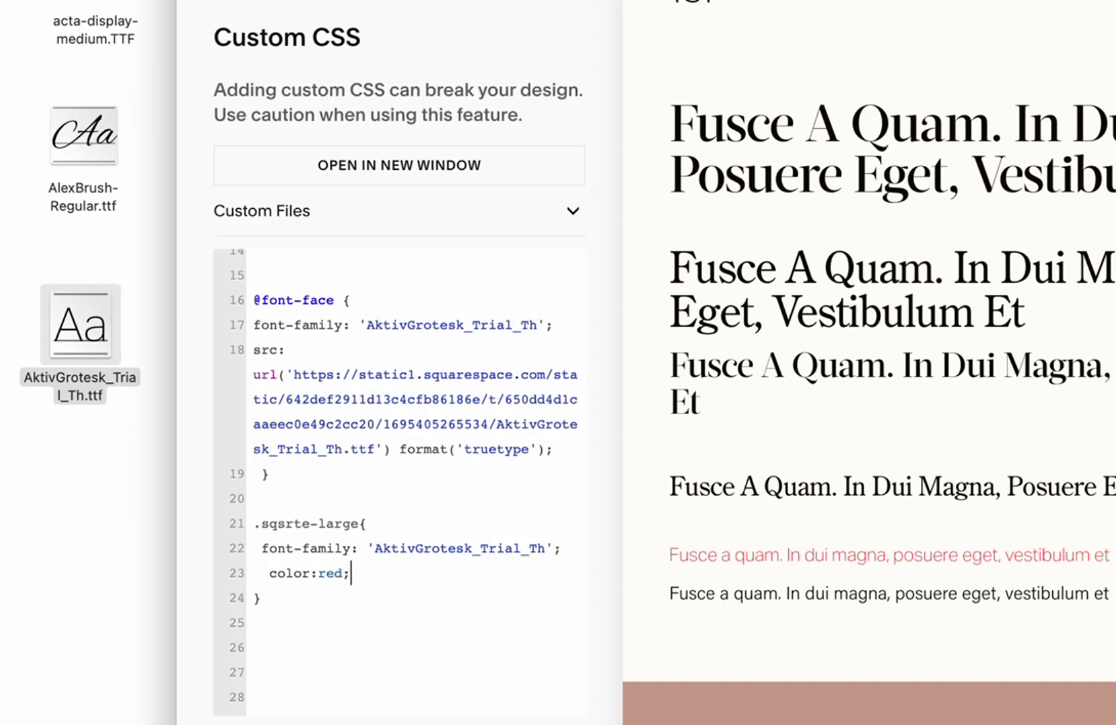
left_click(430, 504)
left_click_drag(351, 573, 260, 571)
key("BackSpace")
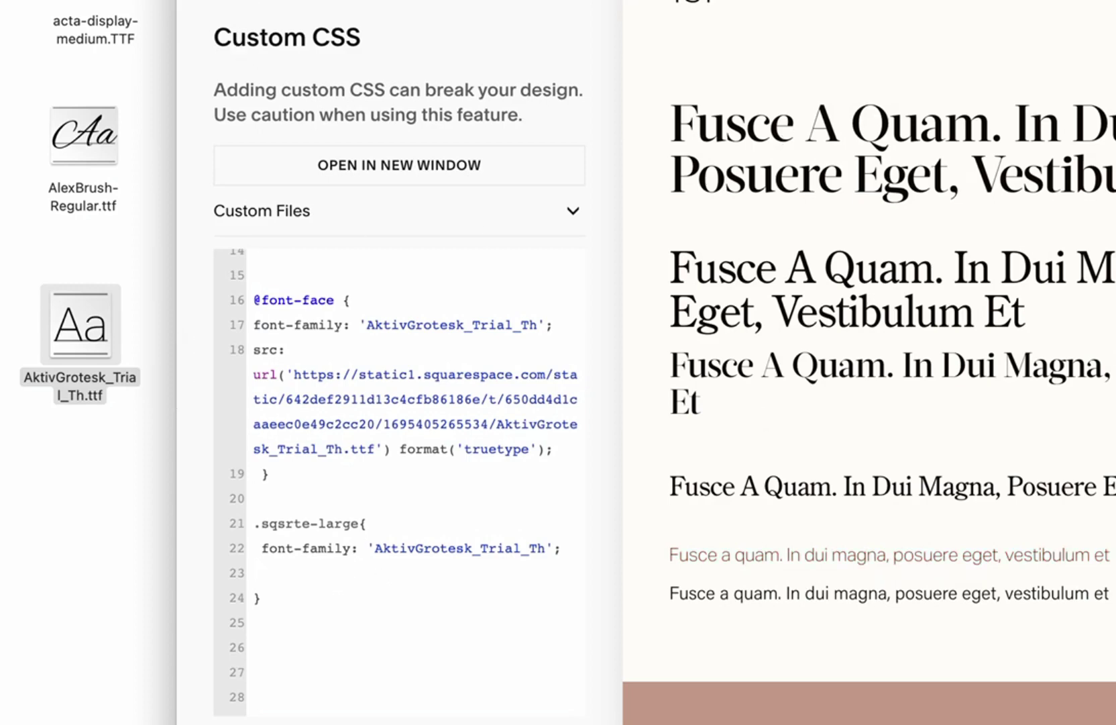
left_click(285, 598)
scroll(344, 427, "up", 4)
scroll(370, 514, "down", 7)
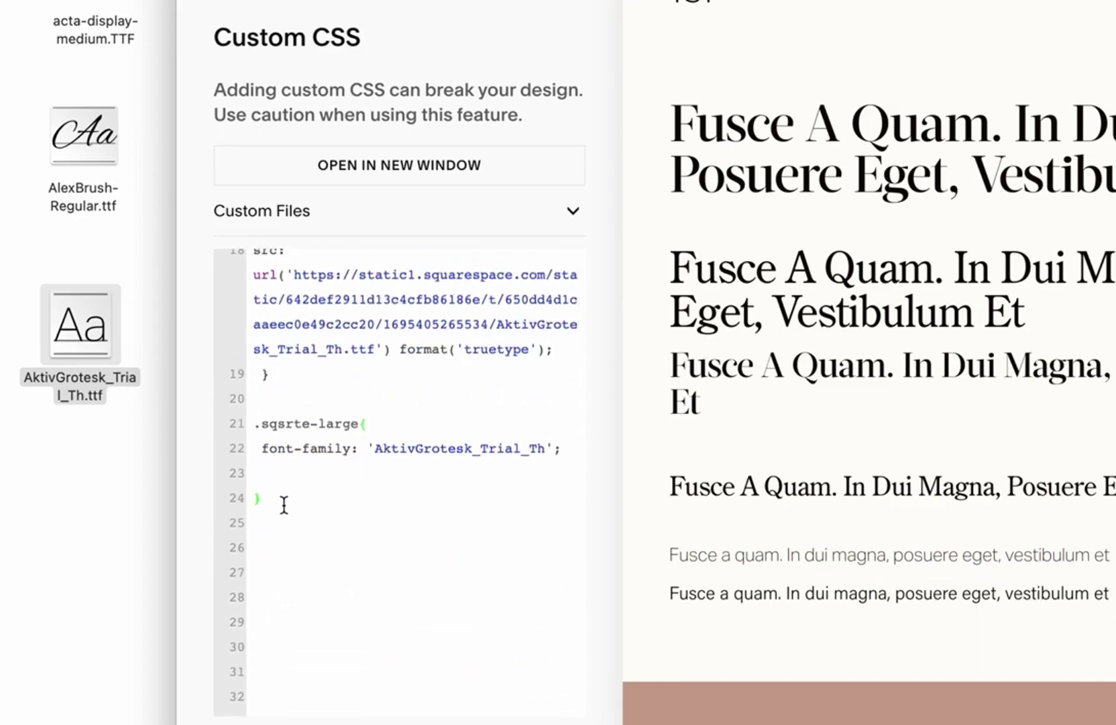
key("Return")
key("Return")
type("p")
scroll(292, 404, "up", 12)
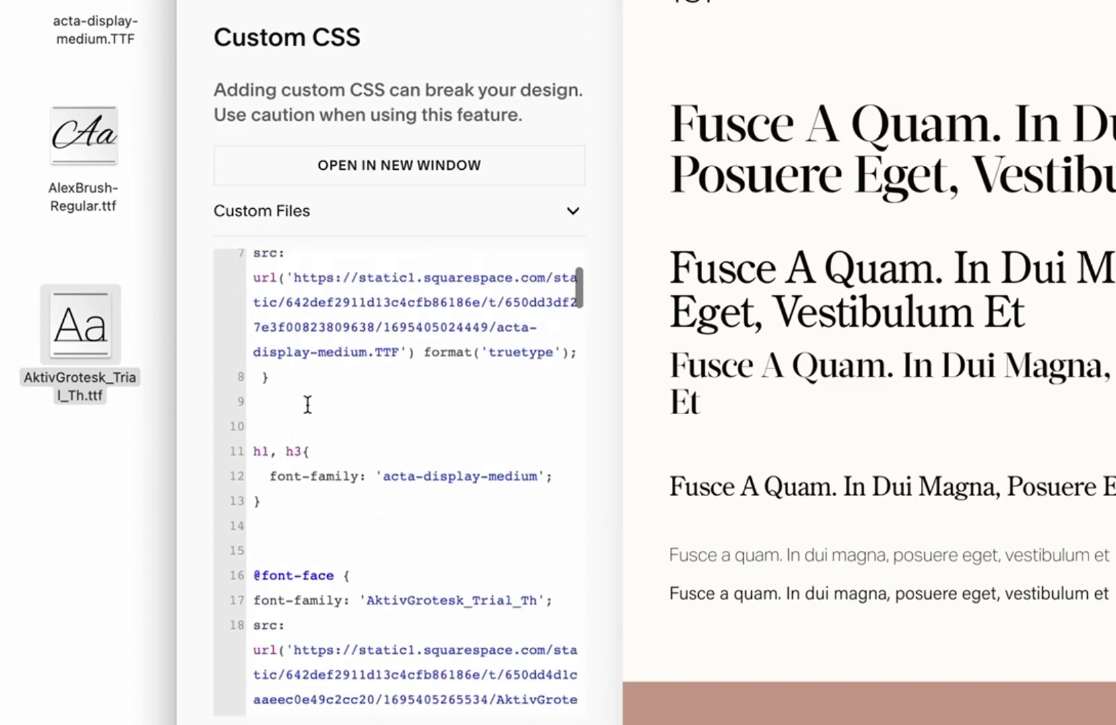
left_click_drag(541, 392, 232, 397)
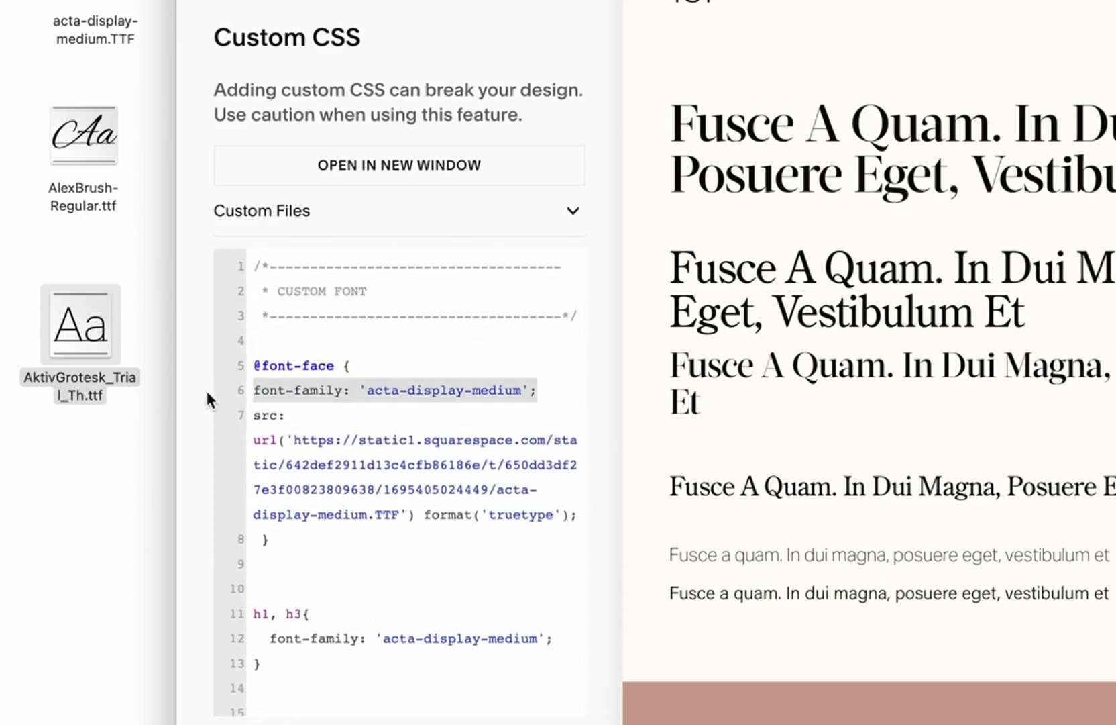
scroll(316, 529, "down", 12)
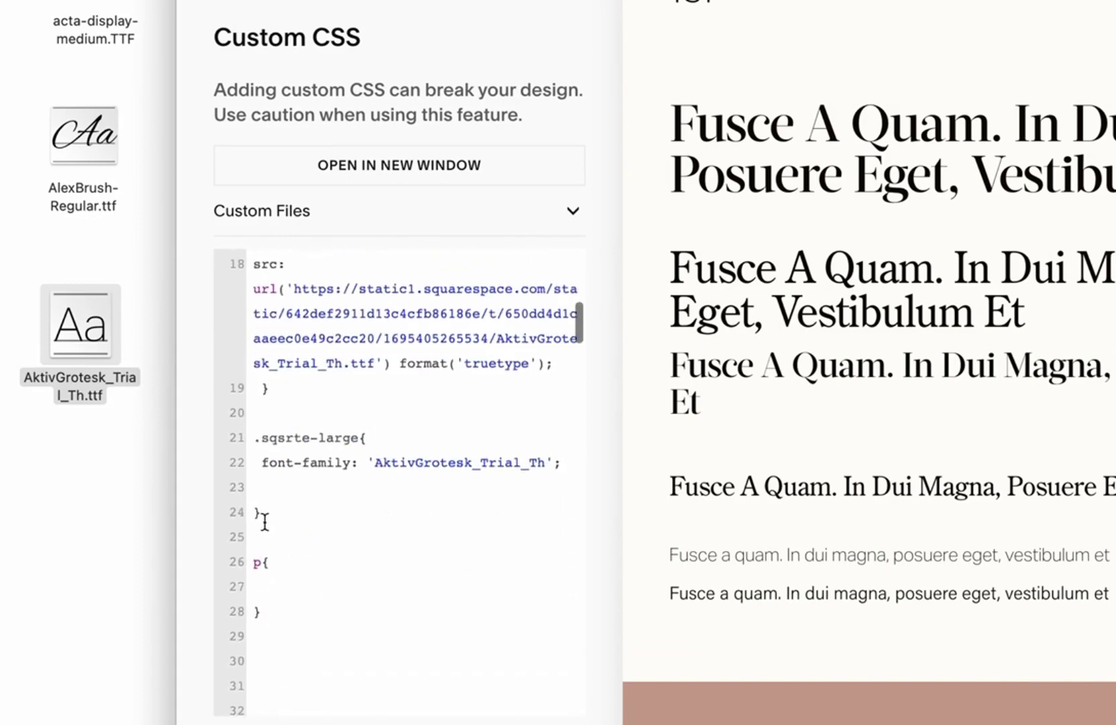
left_click(258, 585)
key("super+v")
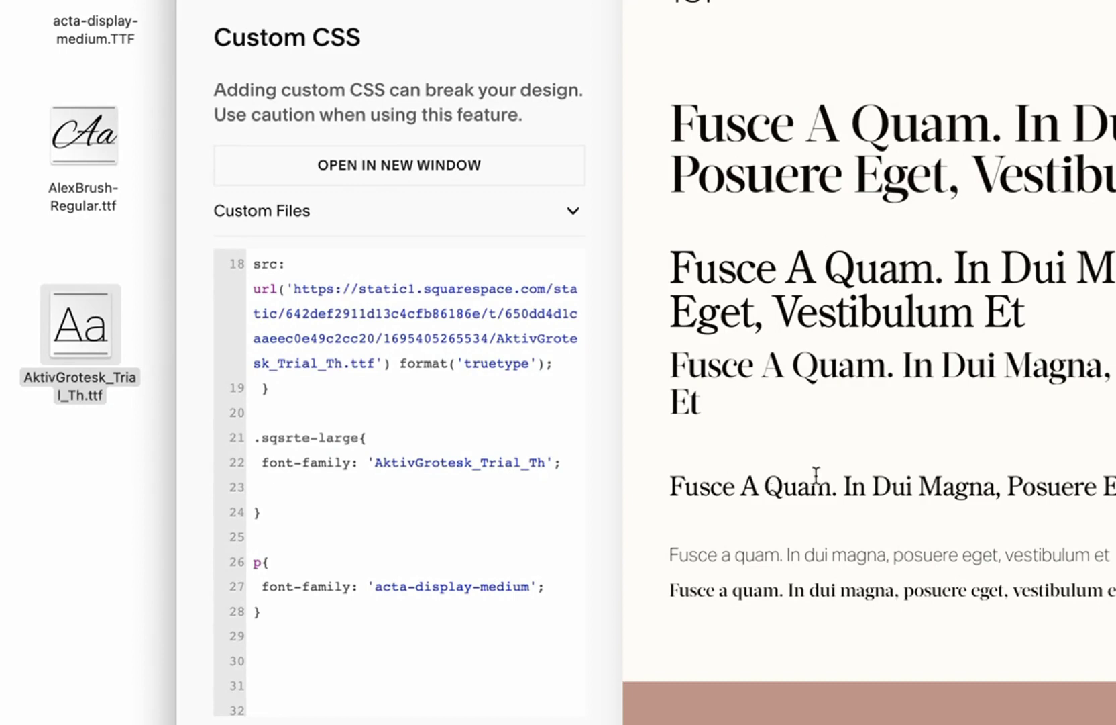
- Append ', h4, h2' to the .sqsrte-large selector
left_click(360, 437)
type(", h4")
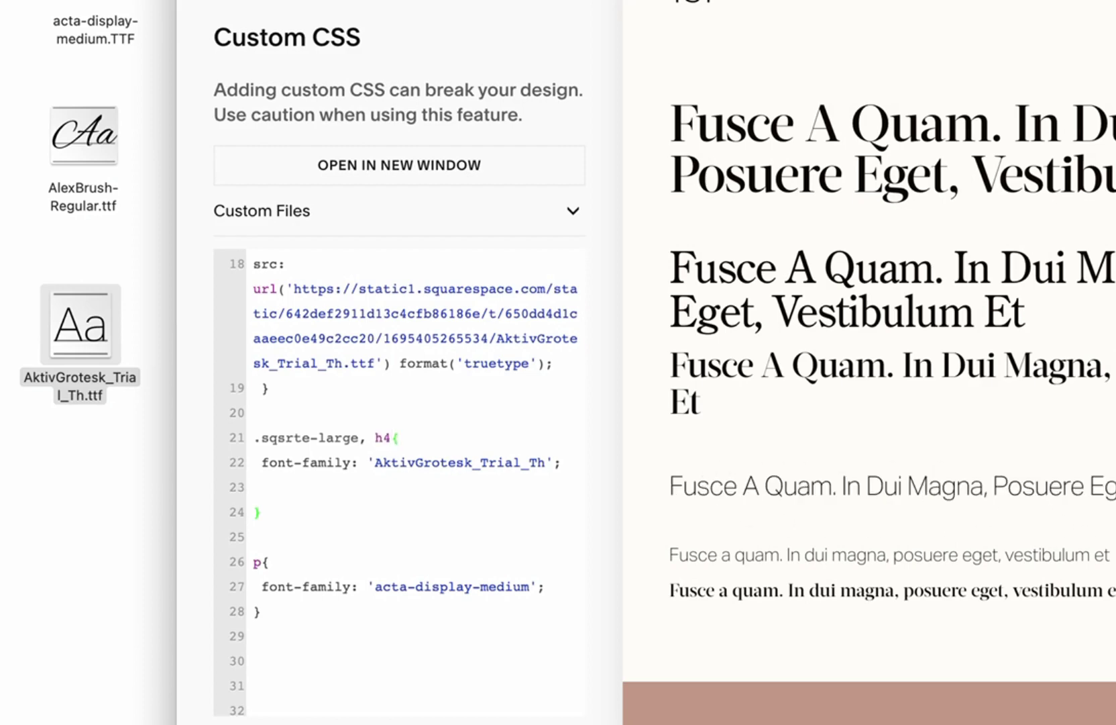
type(", h2")
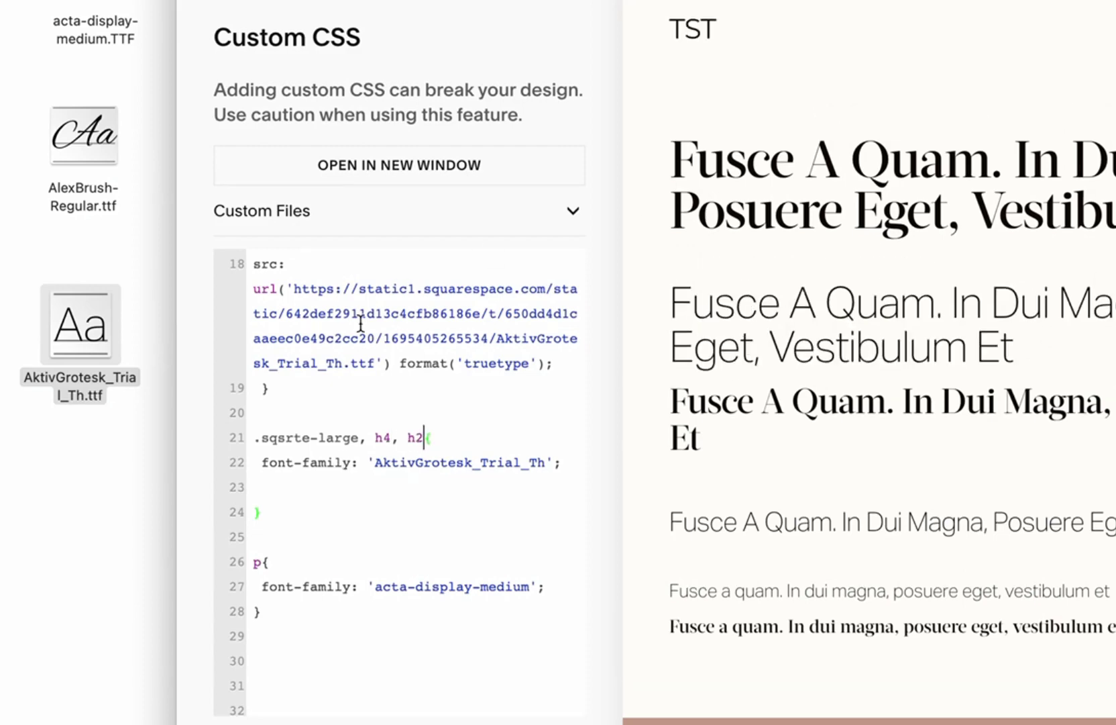
scroll(363, 324, "up", 5)
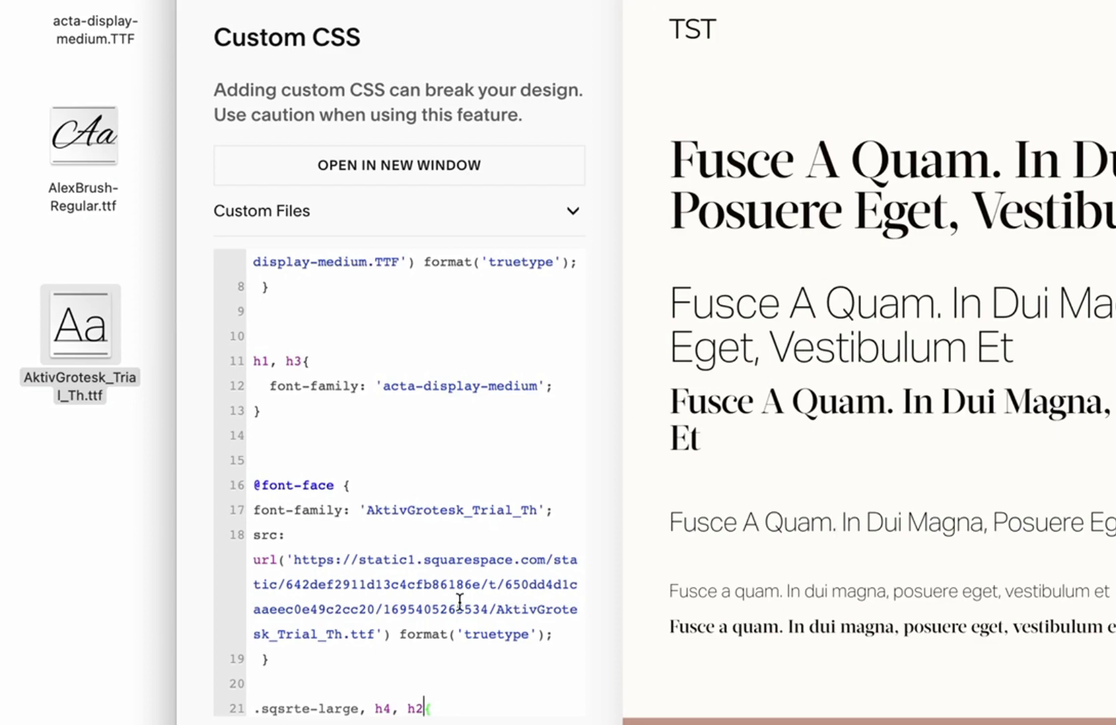
scroll(458, 600, "down", 5)
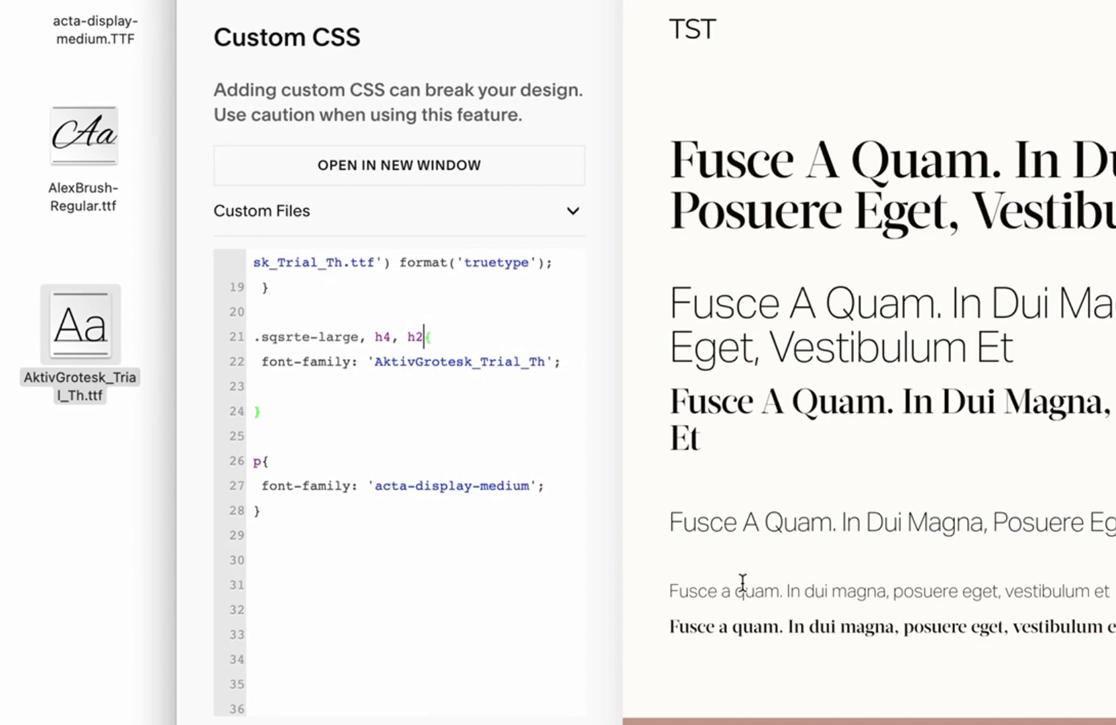
left_click(344, 516)
scroll(369, 478, "up", 3)
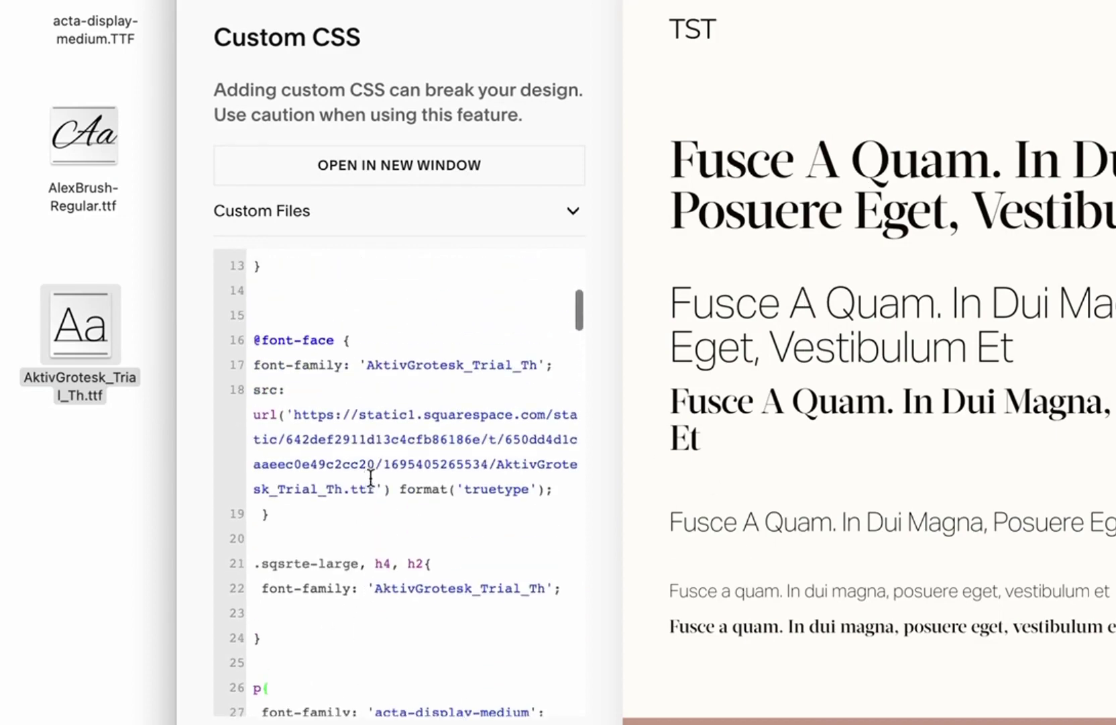
key("ctrl+v")
left_click(478, 542)
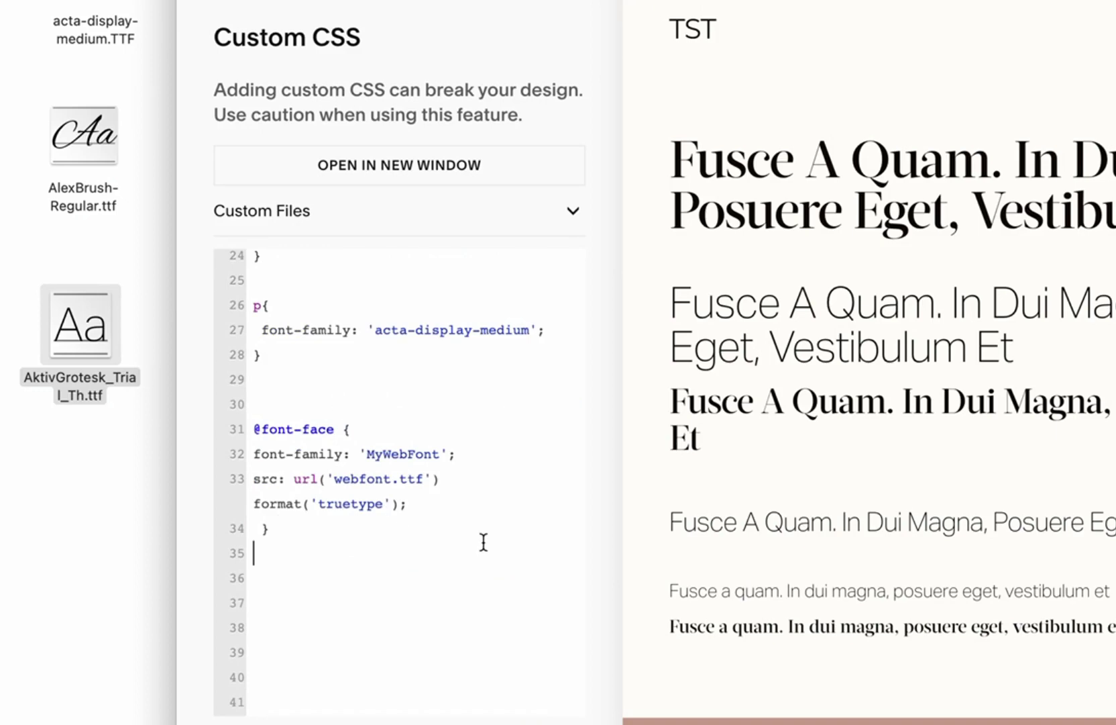
- Upload AlexBrush-Regular.ttf and replace webfont.ttf with its URL
left_click(572, 211)
left_click_drag(79, 130, 473, 277)
left_click(438, 524)
left_click_drag(424, 478, 339, 475)
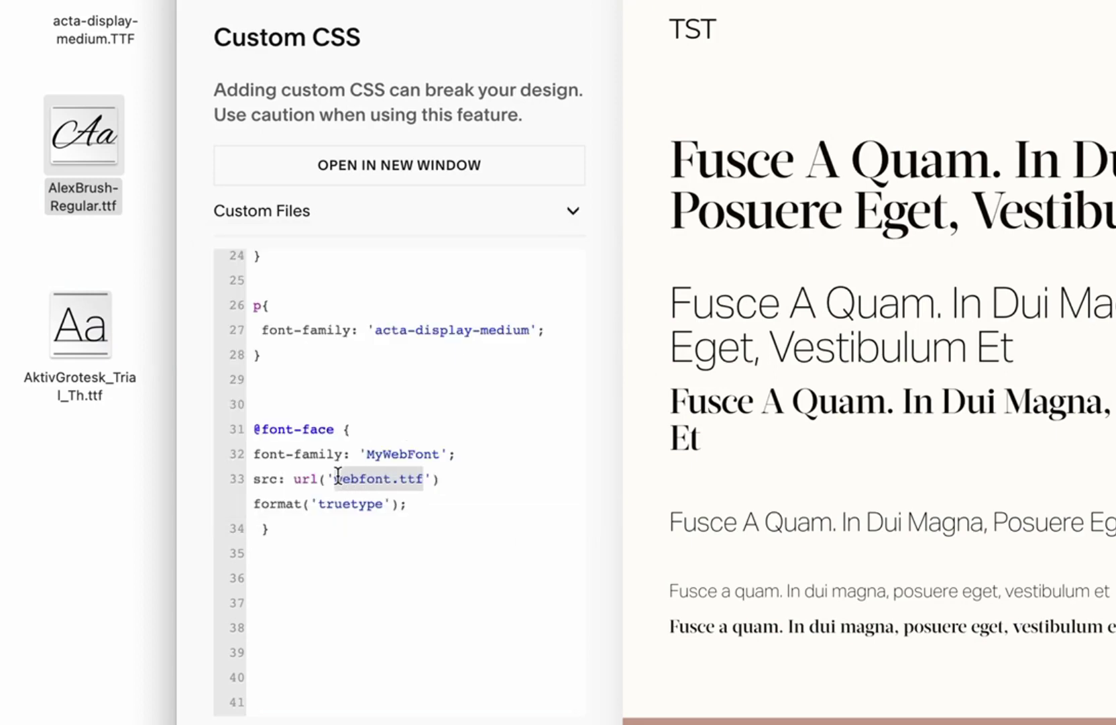
key("BackSpace")
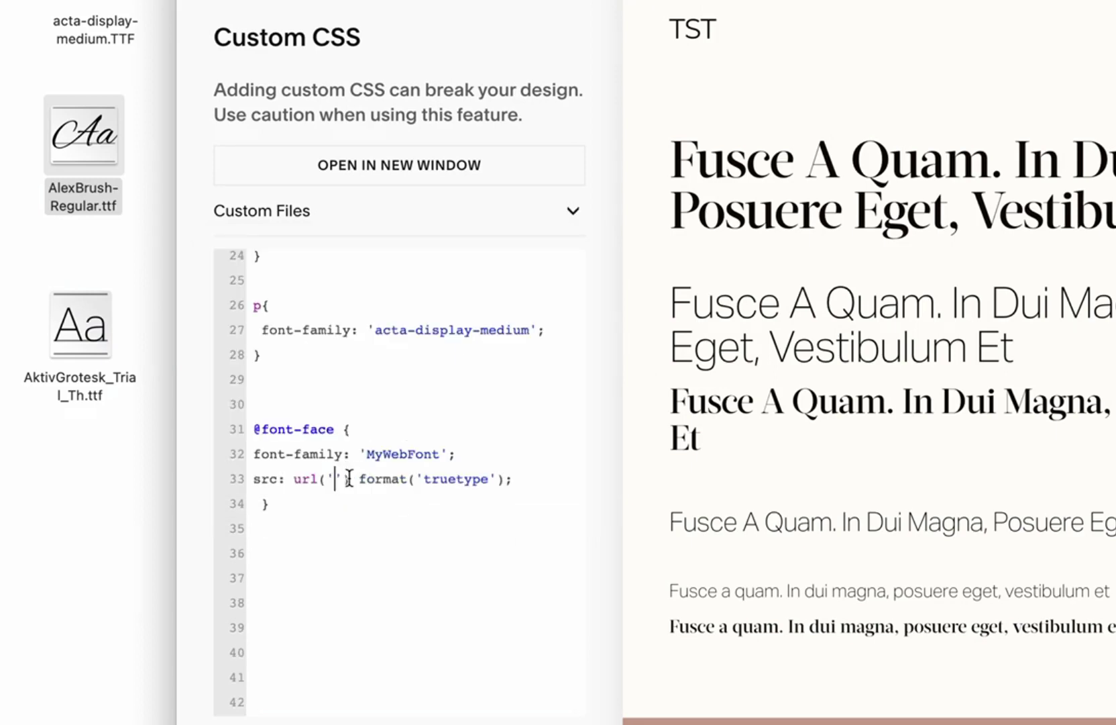
left_click(572, 210)
left_click(349, 429)
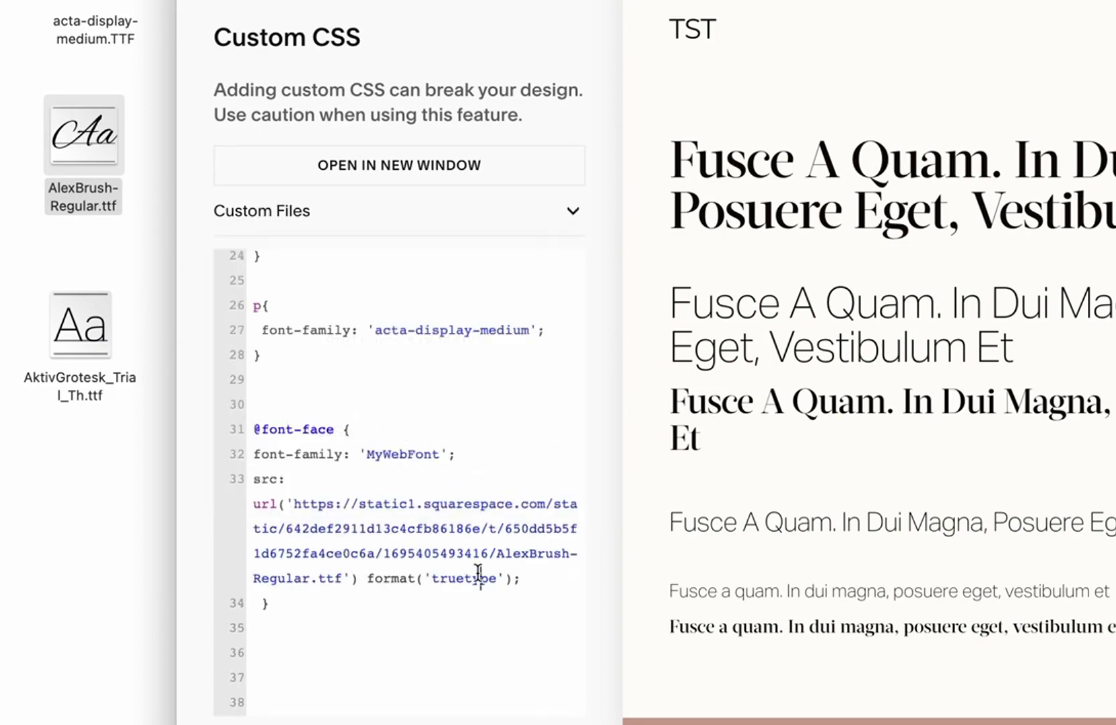
- Rename the MyWebFont family to AlexBrush-Regular, copied from the file name
left_click(107, 120)
right_click(90, 122)
left_click(166, 264)
left_click(101, 208)
left_click_drag(101, 211, 22, 187)
key("super+c")
left_click(439, 458)
left_click_drag(440, 455, 367, 454)
key("BackSpace")
key("super+v")
- Copy the paragraph's font-family line for reuse in a pre rule
scroll(489, 476, "up", 3)
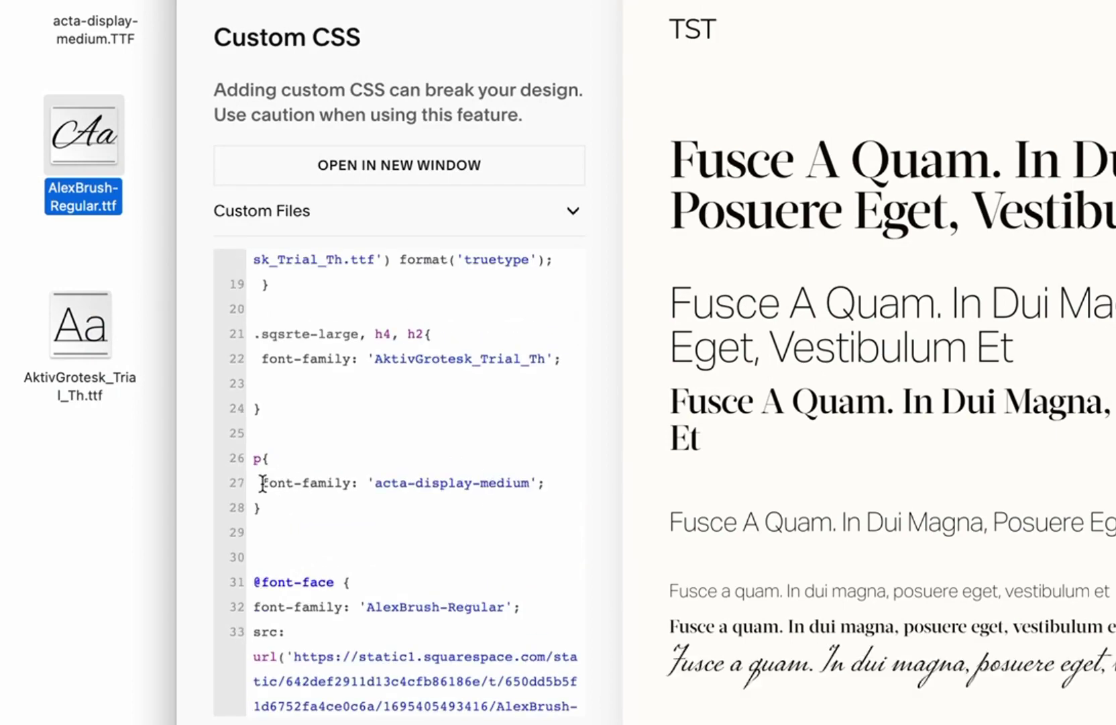
left_click_drag(261, 482, 608, 477)
scroll(496, 570, "down", 5)
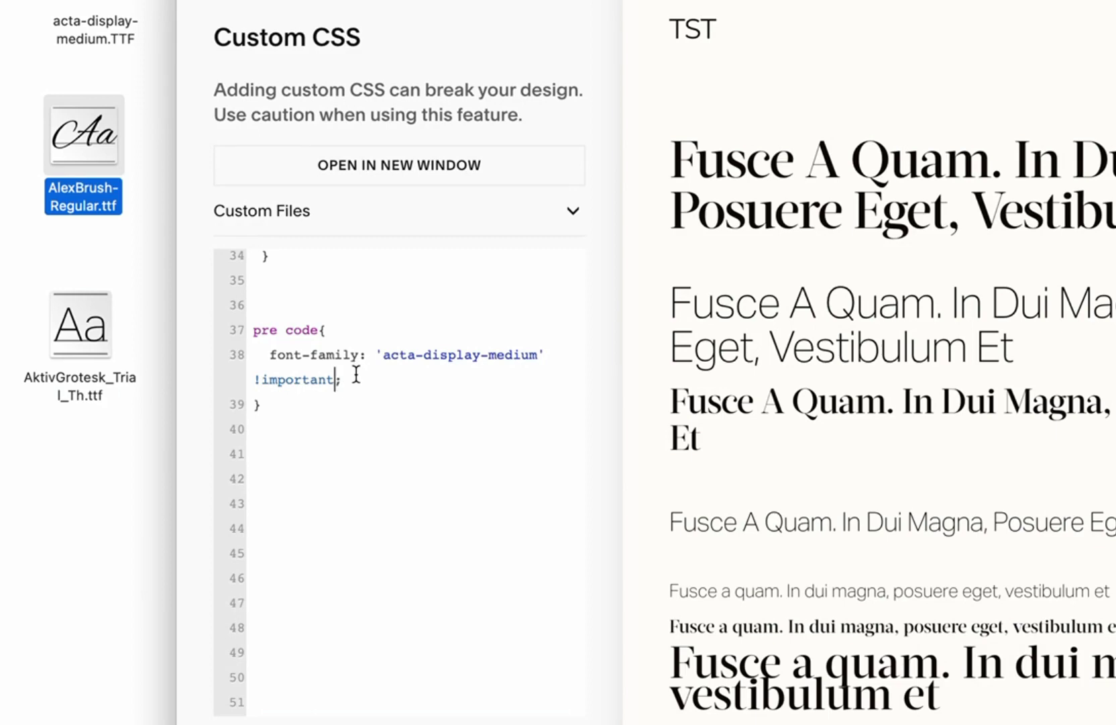
- Scroll the Custom CSS to review the pre code rule forcing 'acta-display-medium' !important
scroll(771, 674, "down", 3)
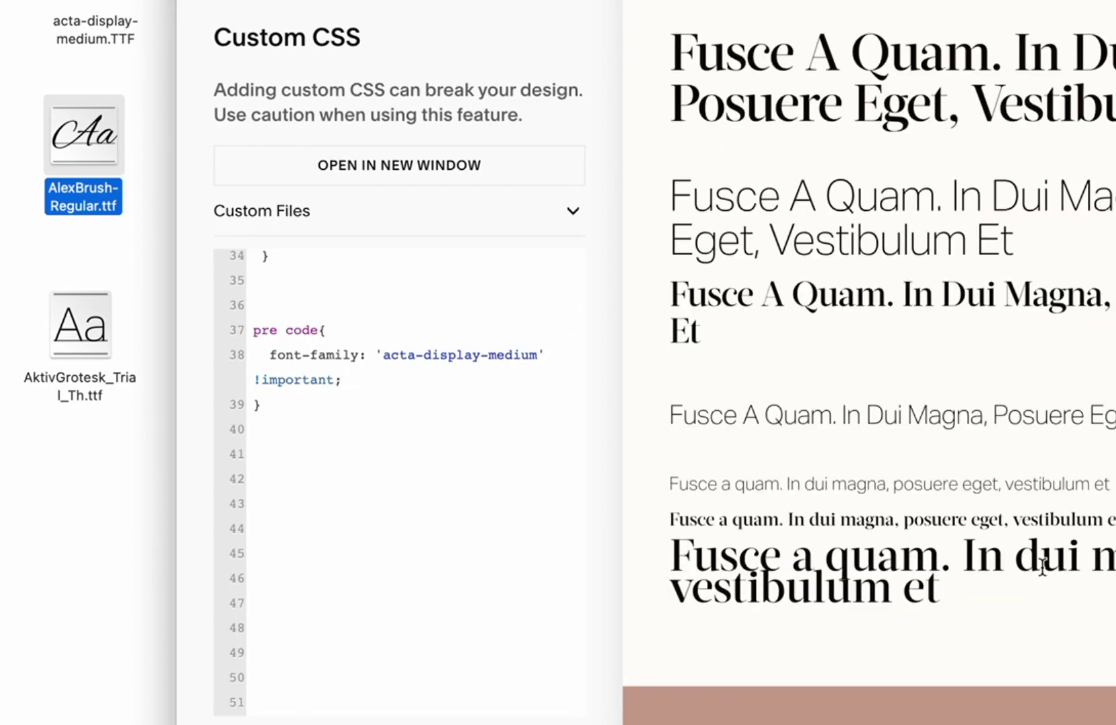
scroll(1043, 567, "up", 2)
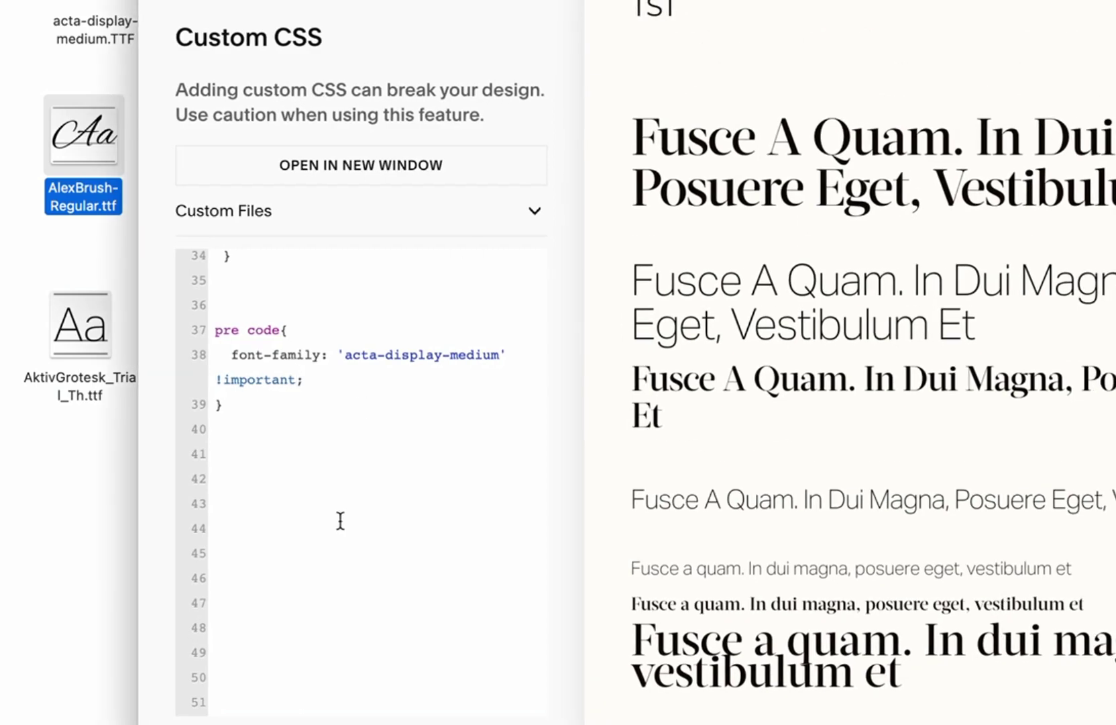
scroll(340, 521, "up", 1)
scroll(340, 521, "up", 5)
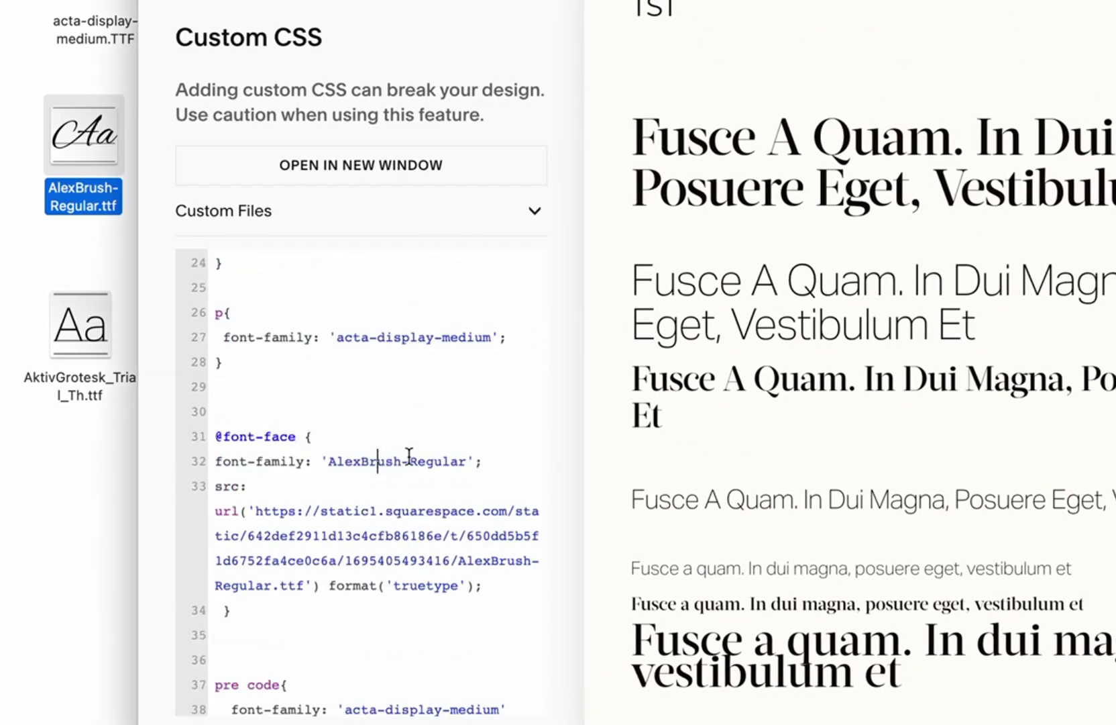
scroll(409, 456, "down", 1)
left_click(376, 424)
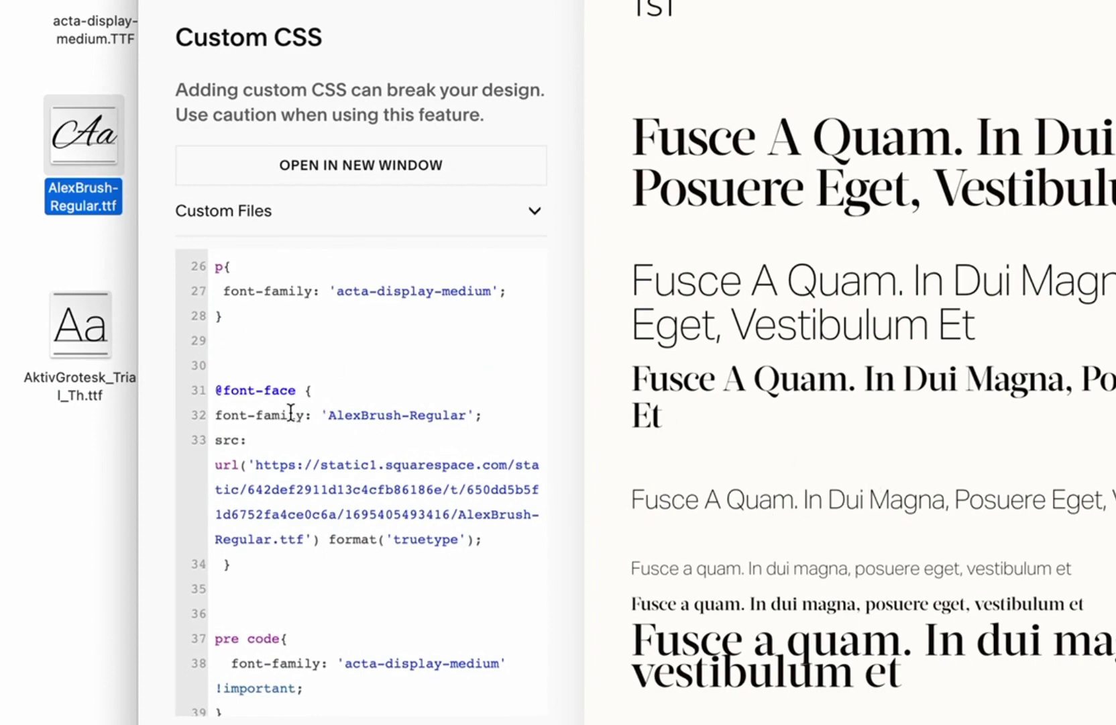
scroll(290, 412, "up", 1)
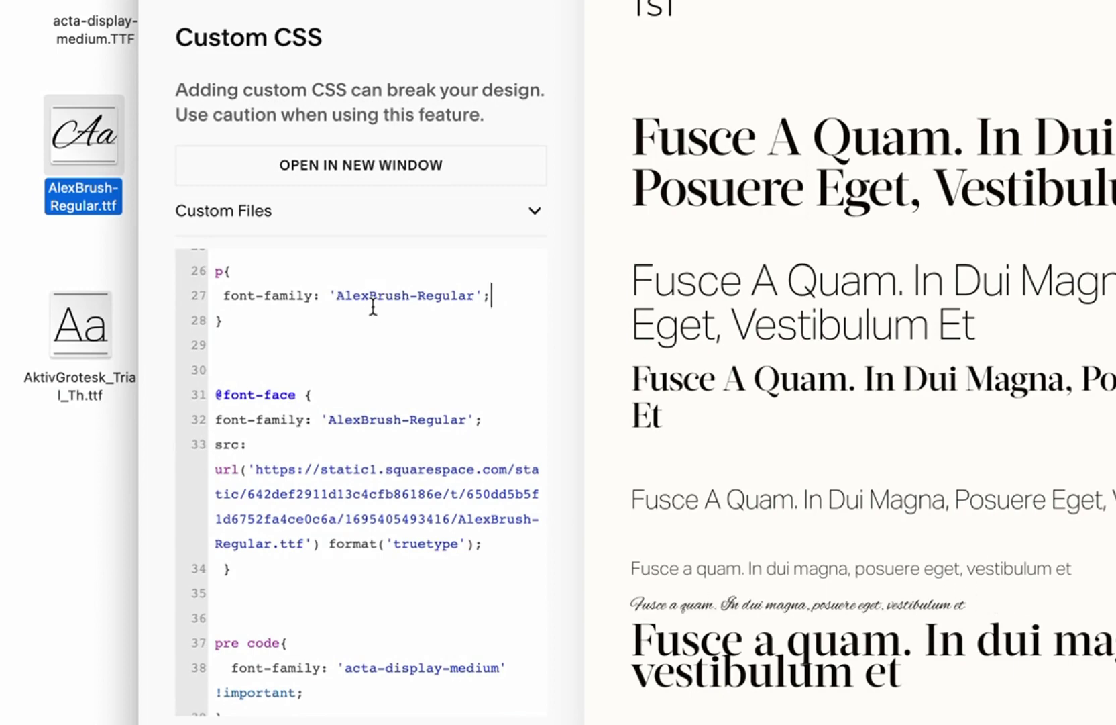
scroll(827, 339, "down", 3)
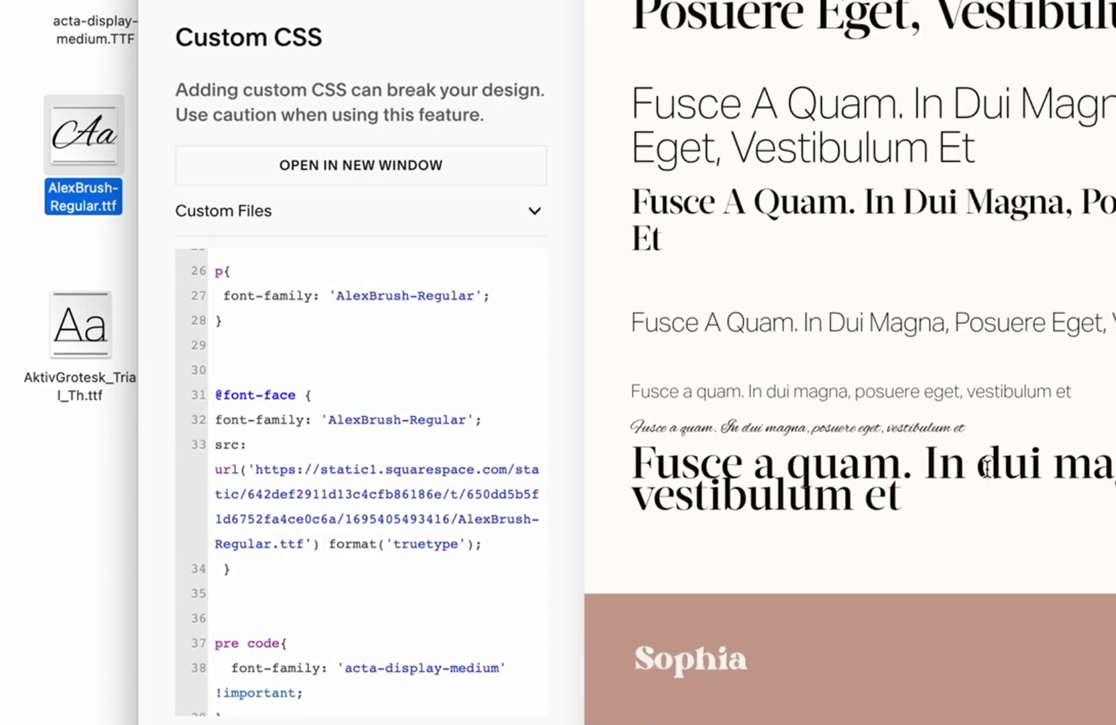